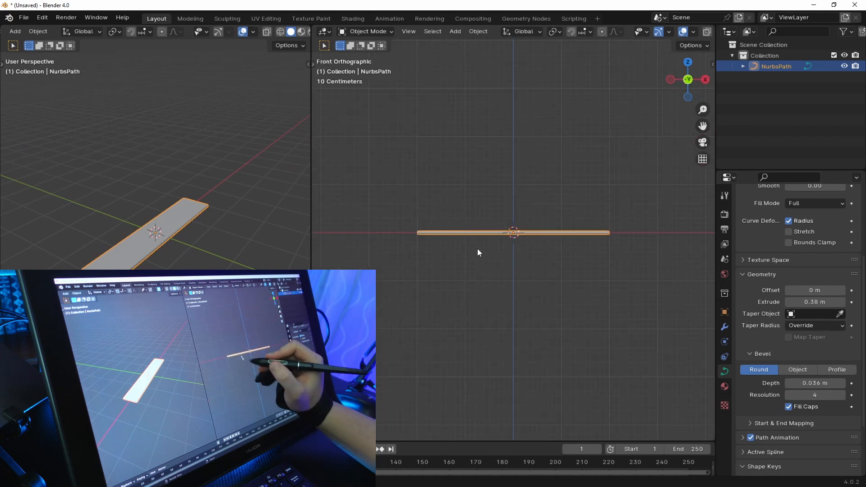
Step: Raise the path's -X end point in the front view and extrude a new point about 2.2 m up and outward from it
key(Tab)
drag(428, 194, 360, 310)
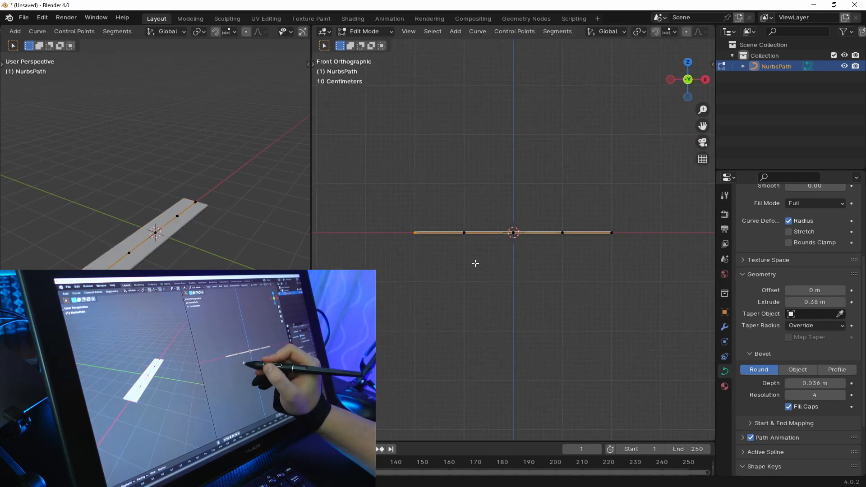
key(g)
click(455, 221)
key(e)
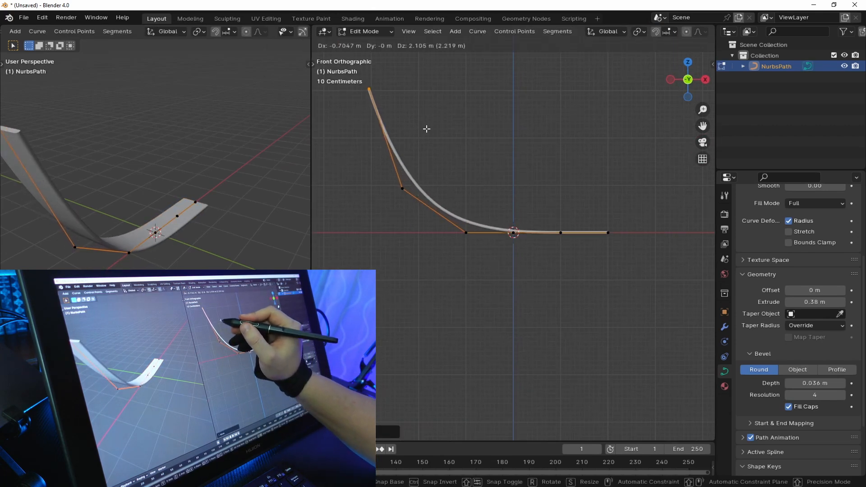
click(423, 122)
Step: Move the path's middle control points to form an S-bend, pulling the upper bend point back over the lower one
click(484, 217)
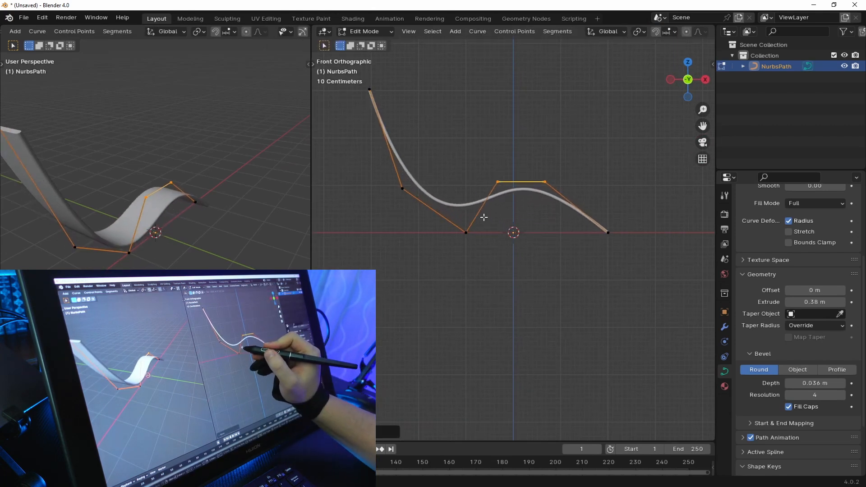
key(g)
click(434, 163)
drag(519, 162, 449, 263)
key(g)
click(476, 298)
Step: Subdivide the segment between the rising end and the lower bend, and move the new point outward to round the curve
right_click(480, 192)
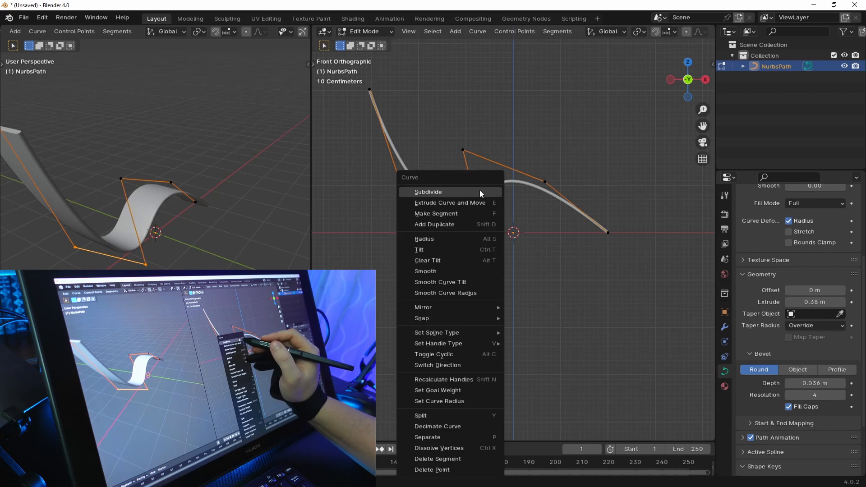
click(478, 192)
drag(468, 201, 432, 247)
key(g)
click(412, 251)
Step: Shrink the radius of both end points to 0 so the ribbon tapers to sharp tips
ctrl+middle_drag(225, 194, 135, 135)
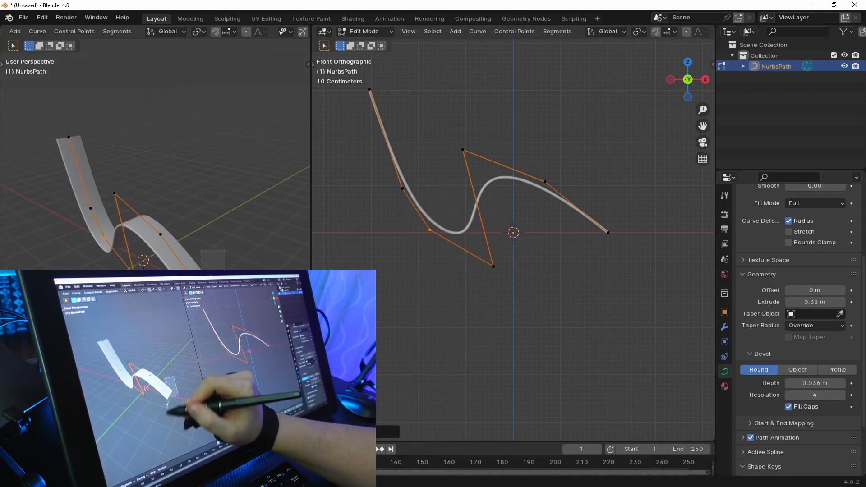
shift+click(69, 137)
key(alt+s)
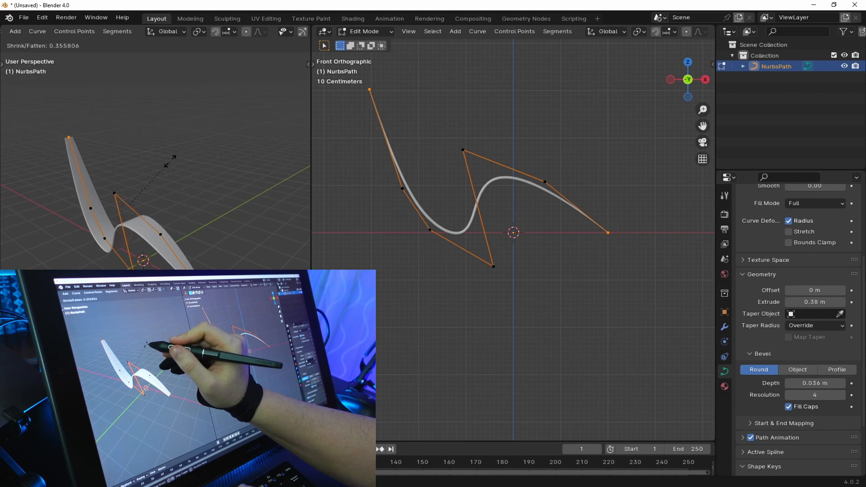
key(0)
key(Return)
ctrl+middle_drag(219, 270, 264, 187)
shift+middle_drag(263, 221, 239, 289)
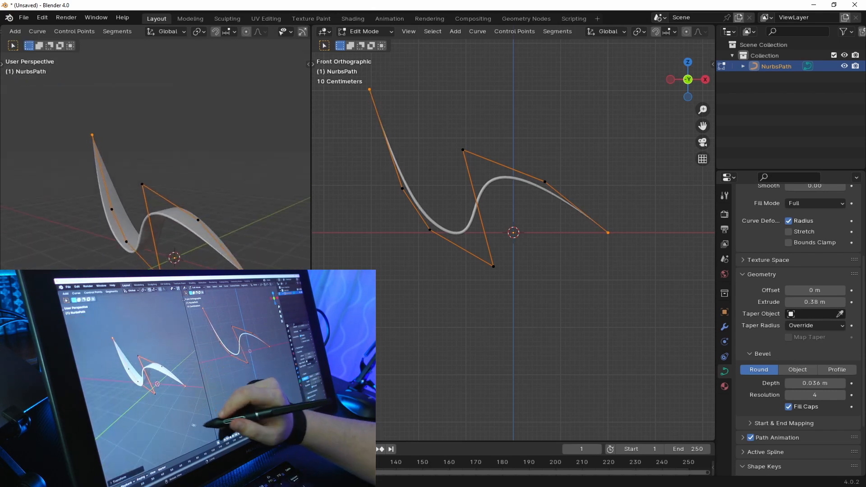
Step: Reposition the bend points and their neighbours to make a wider, rounder S-curve, with the lower bend point near the origin
ctrl+middle_drag(563, 208, 555, 242)
drag(555, 239, 478, 273)
key(g)
drag(406, 259, 422, 258)
drag(447, 163, 433, 136)
drag(547, 201, 559, 164)
shift+middle_drag(605, 248, 558, 263)
shift+drag(564, 265, 590, 262)
drag(408, 177, 379, 158)
drag(428, 314, 452, 308)
drag(352, 251, 339, 238)
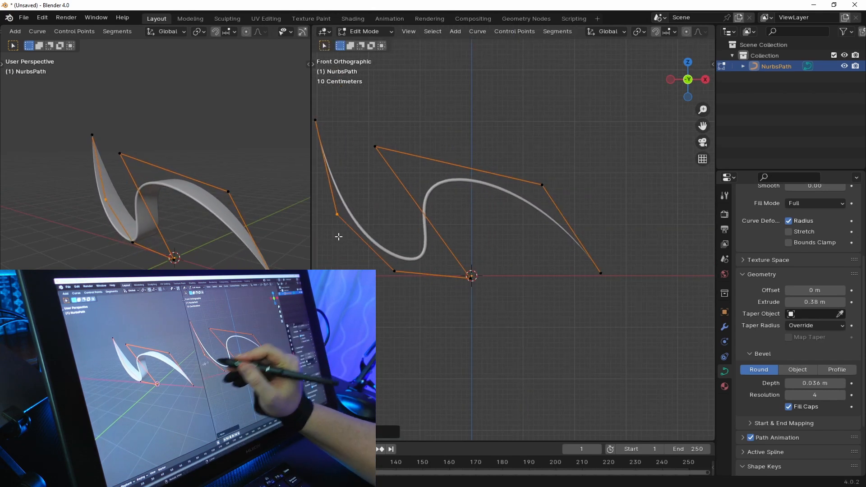
Step: Adjust the rising tip and its neighbouring control points to smooth that end of the S-curve
ctrl+middle_drag(518, 202, 538, 234)
shift+click(384, 134)
key(g)
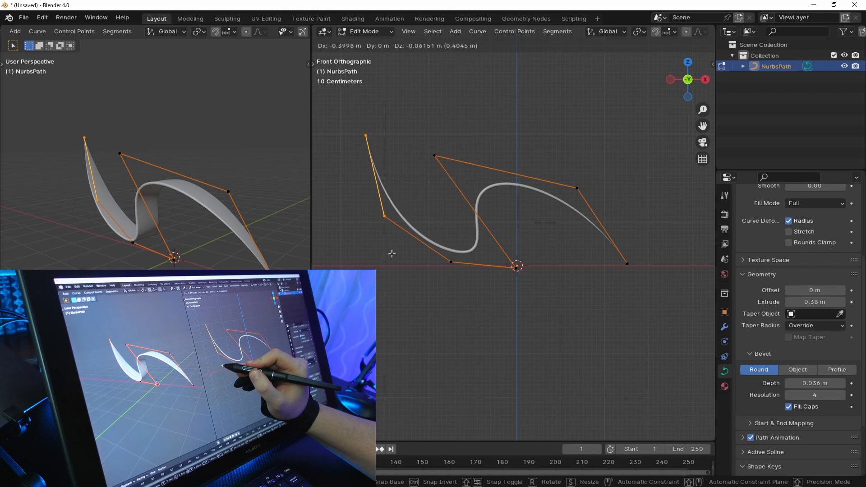
click(391, 253)
key(g)
click(420, 232)
click(378, 210)
key(g)
click(395, 202)
Step: Shrink the radius of the control point next to the rising tip to about 0.68 of its size
key(alt+s)
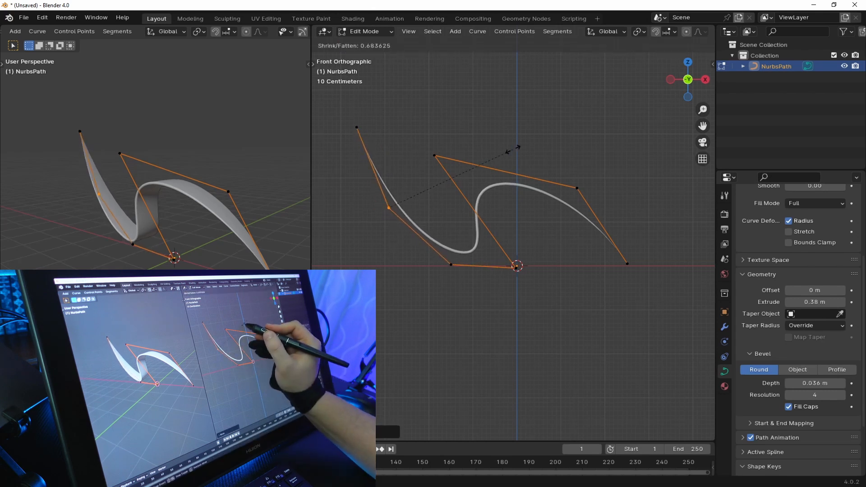
click(513, 153)
key(Tab)
middle_drag(252, 187, 232, 228)
key(Tab)
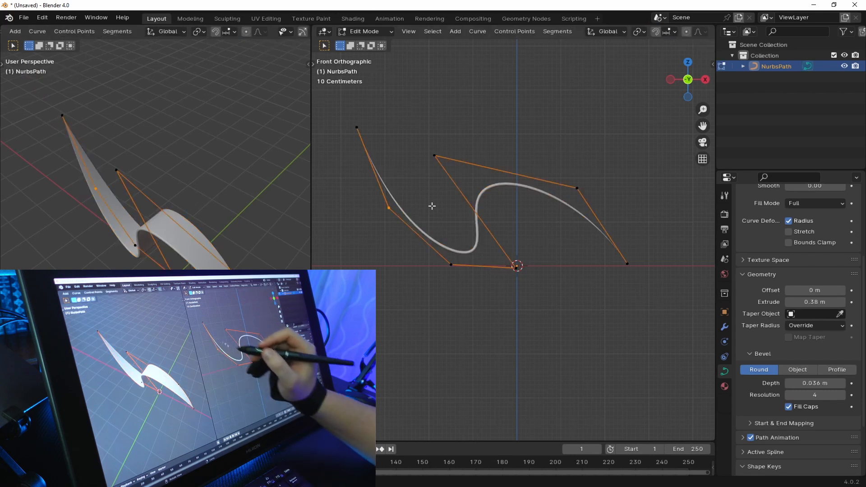
Step: Scale the radius of all control points between the two tips to adjust the ribbon's width
drag(623, 123, 375, 302)
key(alt+s)
click(713, 119)
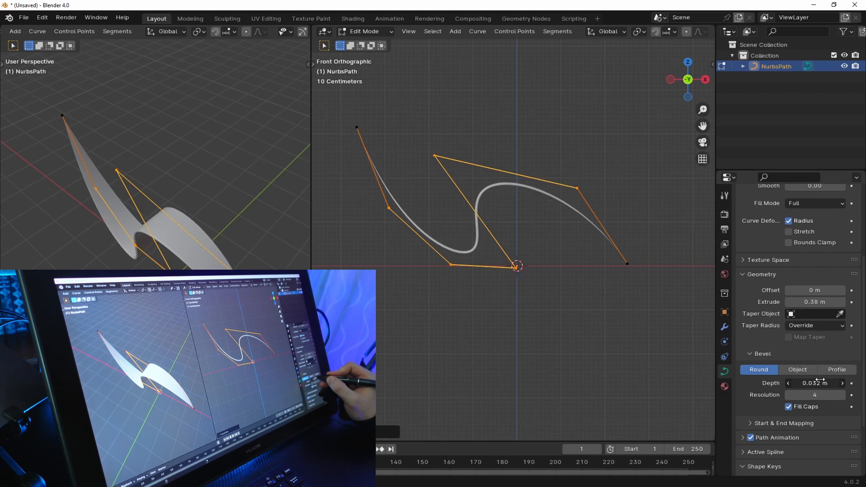
key(Tab)
Step: Duplicate the ribbon and place the copy above the original, shifted toward its rising tip
click(523, 279)
click(572, 202)
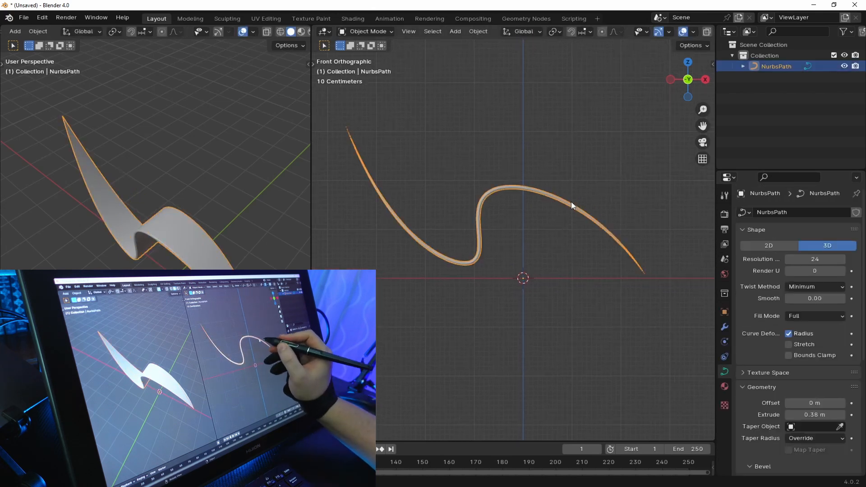
key(shift+d)
click(579, 205)
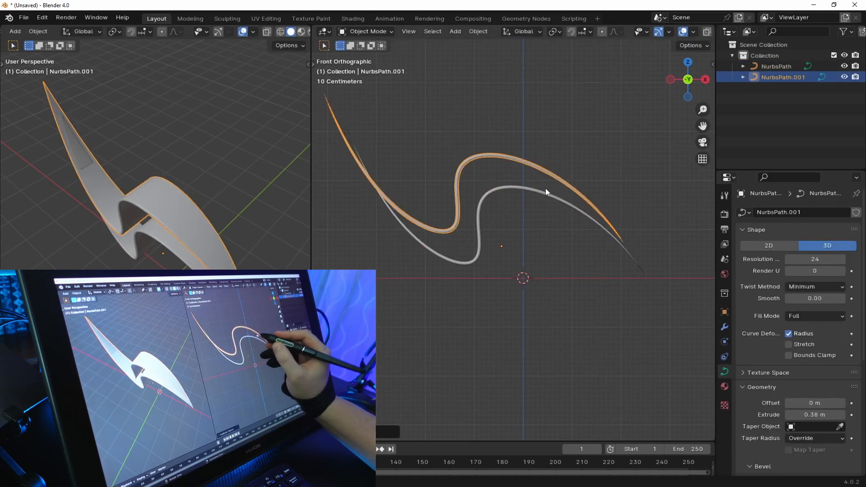
Step: Dissolve the copy's control point next to the rising tip, and pull the tip down and inward to shorten it
key(Tab)
drag(336, 217, 334, 220)
key(ctrl+x)
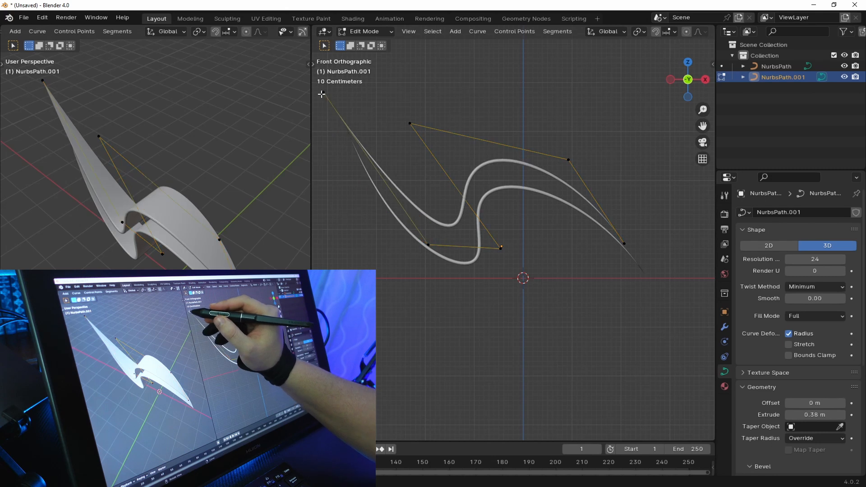
click(324, 93)
key(g)
click(426, 179)
Step: Move the copy's upper bend point outward and adjust its lower bend and far end points to follow the first ribbon
click(409, 124)
key(g)
click(473, 241)
click(477, 274)
key(g)
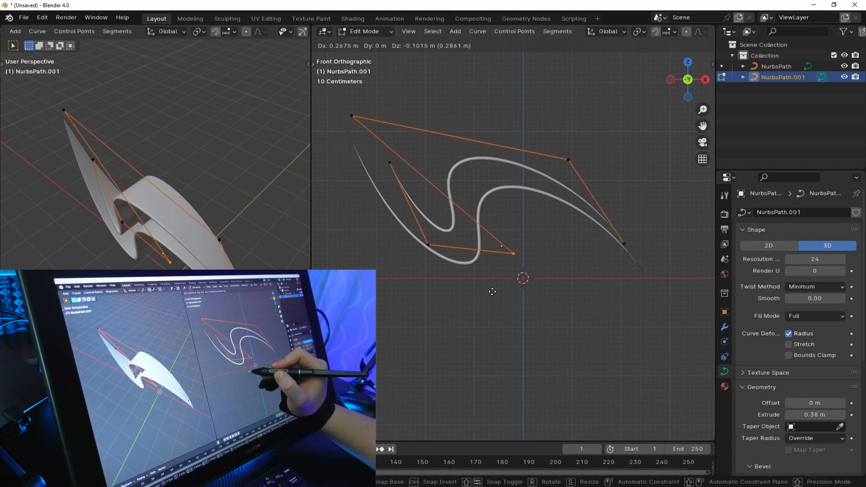
click(540, 197)
Step: Lower the copy's rising tip by about 0.38 m
click(419, 194)
key(g)
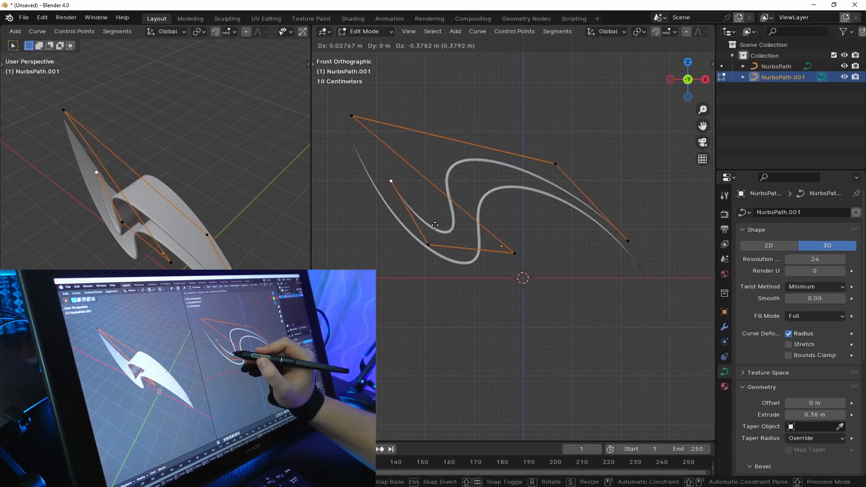
click(435, 225)
Step: Narrow the second ribbon by shrinking the radius of all its control points
key(Tab)
middle_drag(275, 221, 243, 245)
key(Tab)
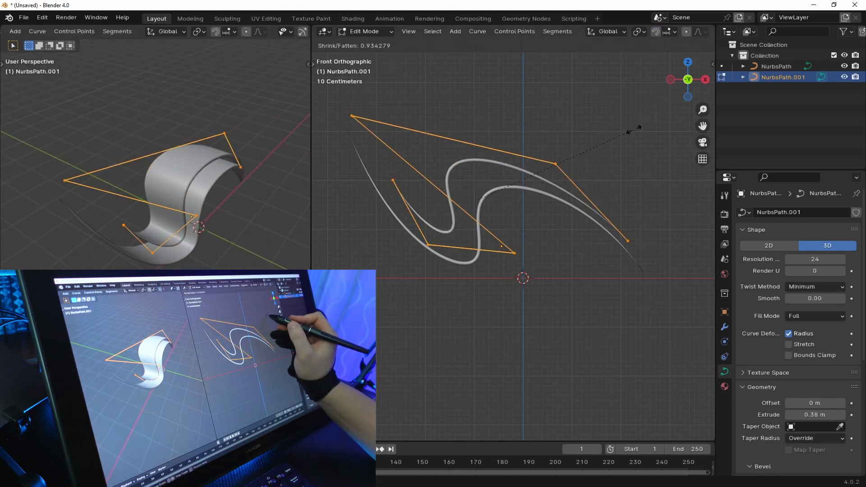
key(Tab)
middle_drag(189, 242, 239, 257)
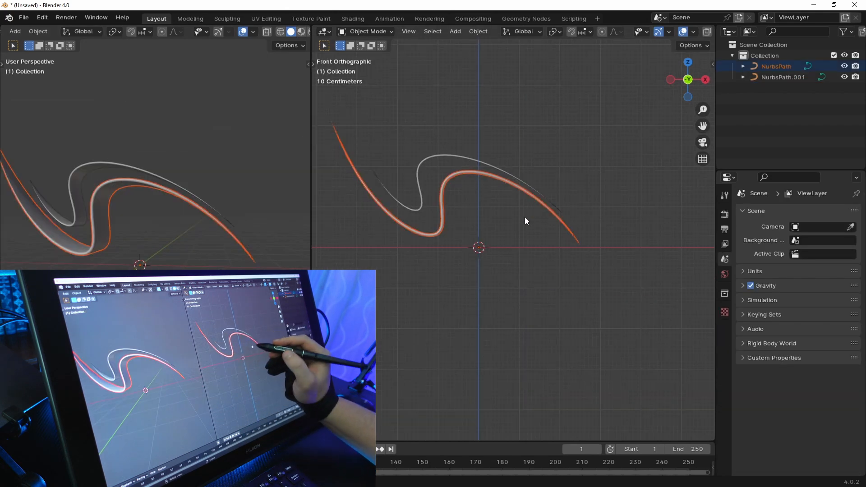
Step: Duplicate the first ribbon, place the copy just below it and open the copy for point editing
key(shift+d)
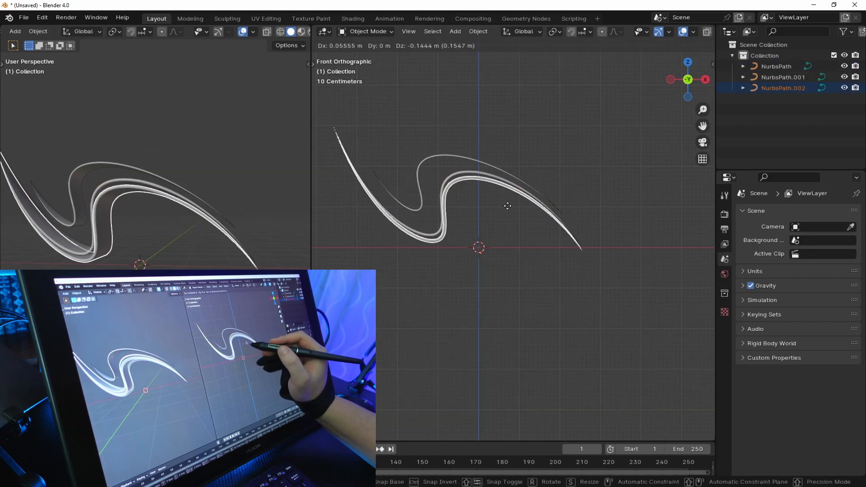
click(472, 244)
key(Tab)
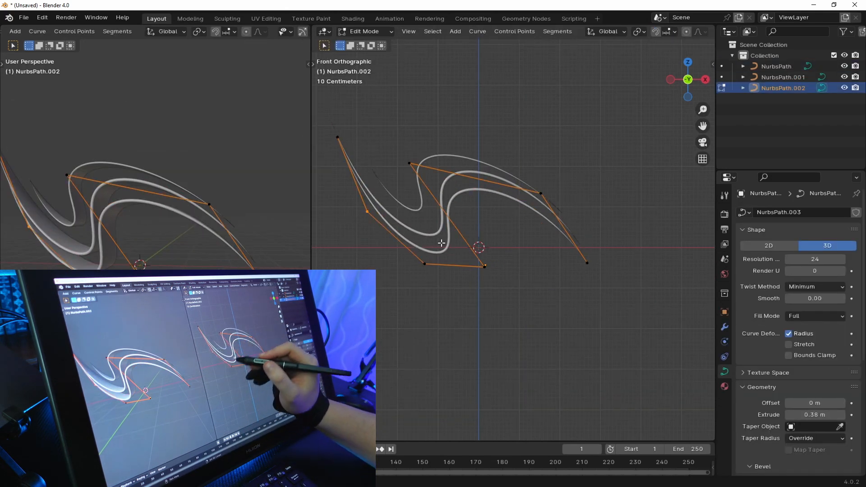
Step: Remove the third ribbon's rising tip and reposition its lower points so the curve turns inward beneath the bend
key(g)
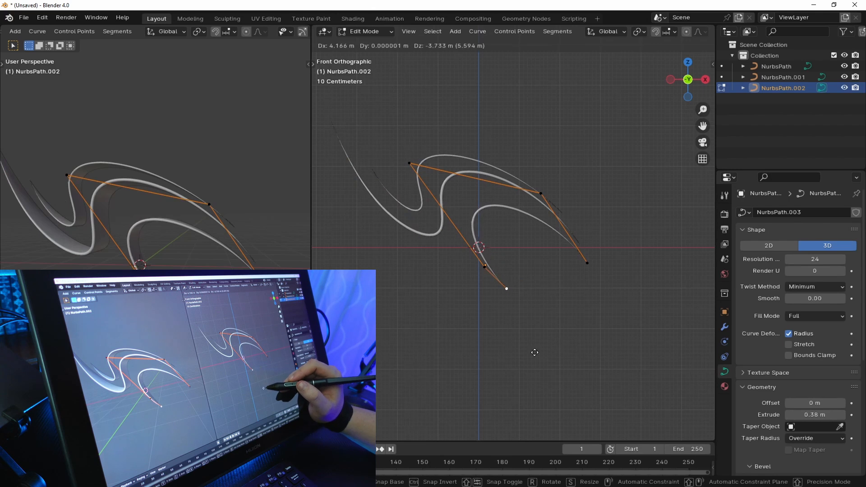
click(420, 249)
click(508, 289)
key(alt+s)
click(564, 262)
Step: Extrude three more points from the third ribbon's lower end, curling them up and inward into a spiral
key(e)
click(572, 248)
key(e)
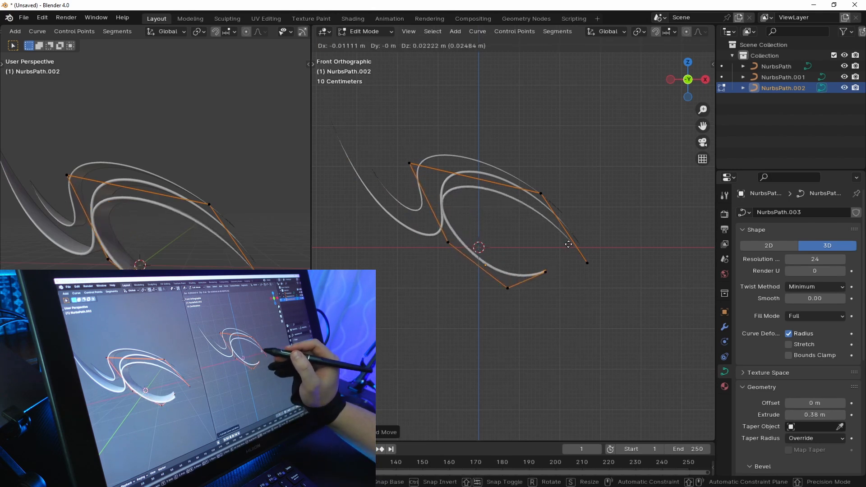
click(556, 200)
key(e)
click(590, 188)
Step: Move the spiral ribbon's upper bend point inward and its outer end point down to round the shape
click(410, 164)
key(g)
click(453, 174)
click(578, 274)
key(g)
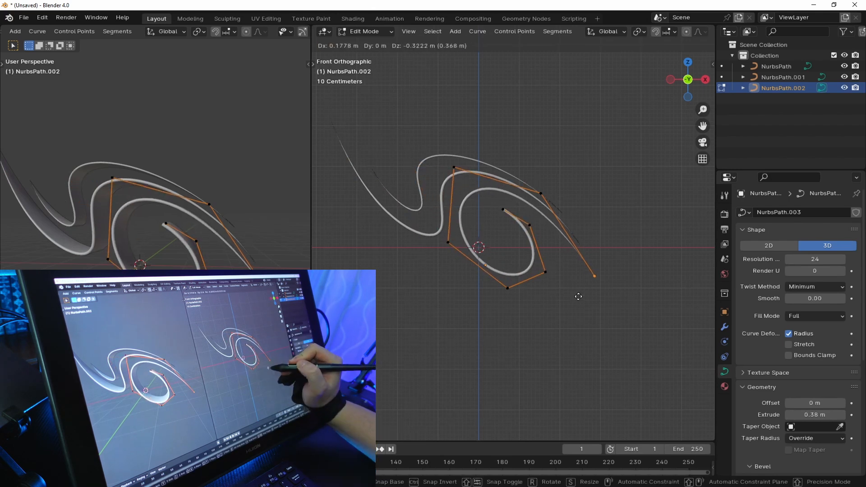
Step: Taper the spiral's inner end by shrinking the radius of its three innermost control points
key(alt+s)
click(568, 190)
click(530, 224)
key(alt+s)
click(571, 199)
middle_drag(267, 257, 212, 289)
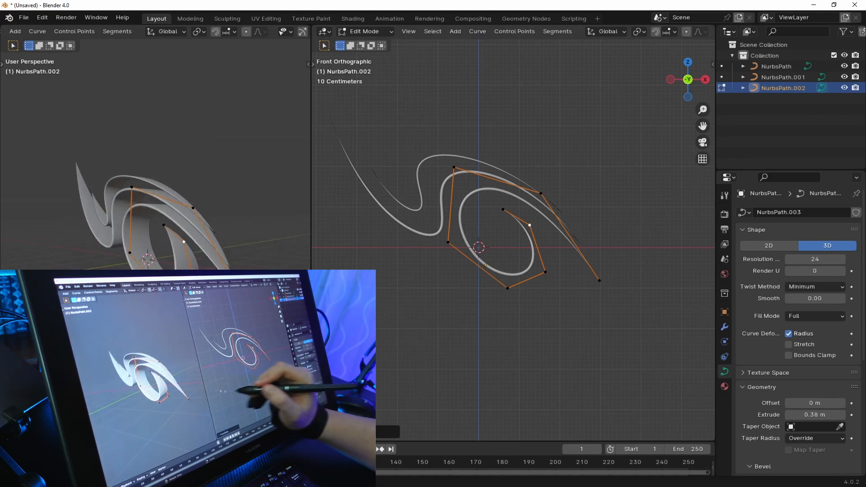
shift+click(546, 275)
key(alt+s)
click(592, 230)
Step: Inspect the relative widths of the three ribbons from the side
key(Tab)
middle_drag(271, 260, 206, 264)
key(Tab)
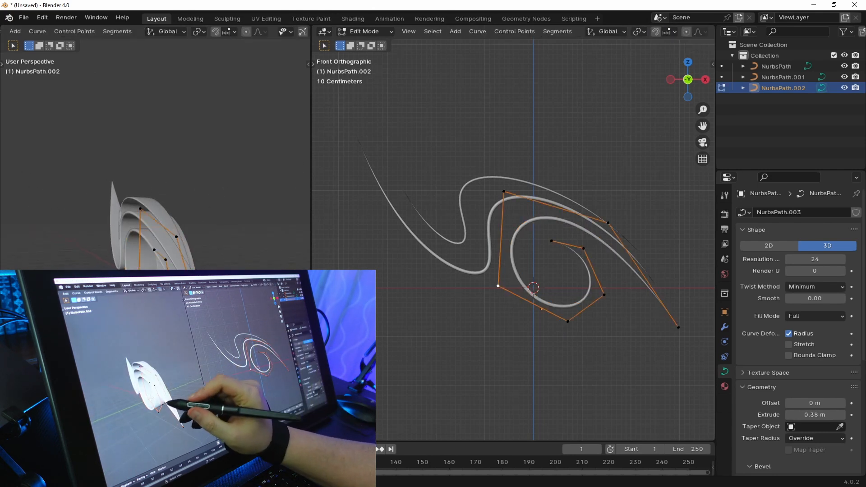
key(Tab)
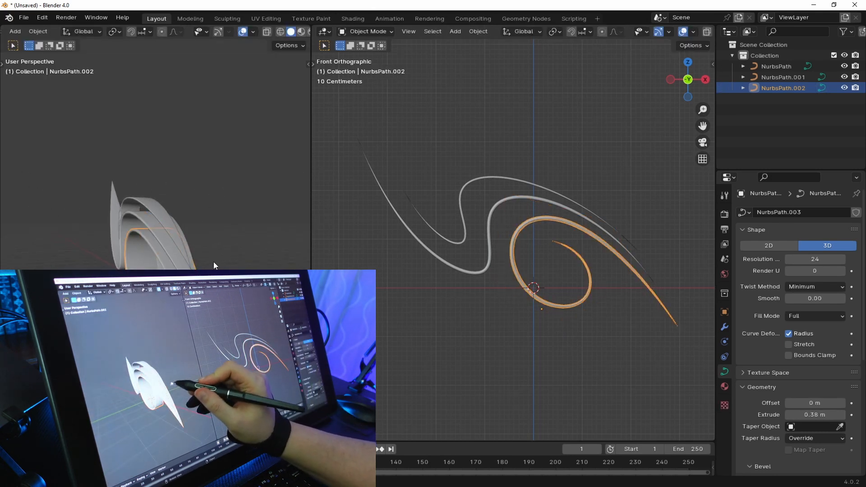
click(213, 261)
middle_drag(213, 262, 265, 275)
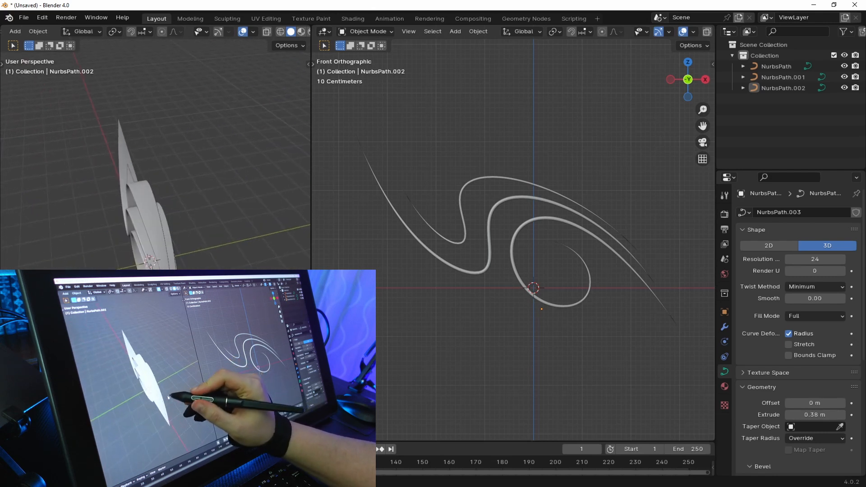
click(130, 239)
middle_drag(223, 244, 241, 247)
Step: Widen the spiral ribbon by increasing the radius of its control points, including those along the upper bend
key(Tab)
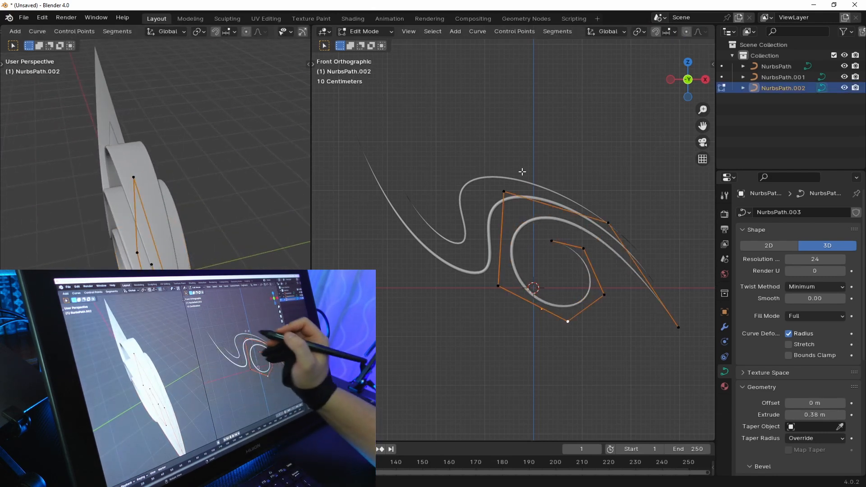
drag(515, 188, 469, 218)
middle_drag(562, 206, 631, 226)
key(alt+s)
scroll(606, 229, down, 2)
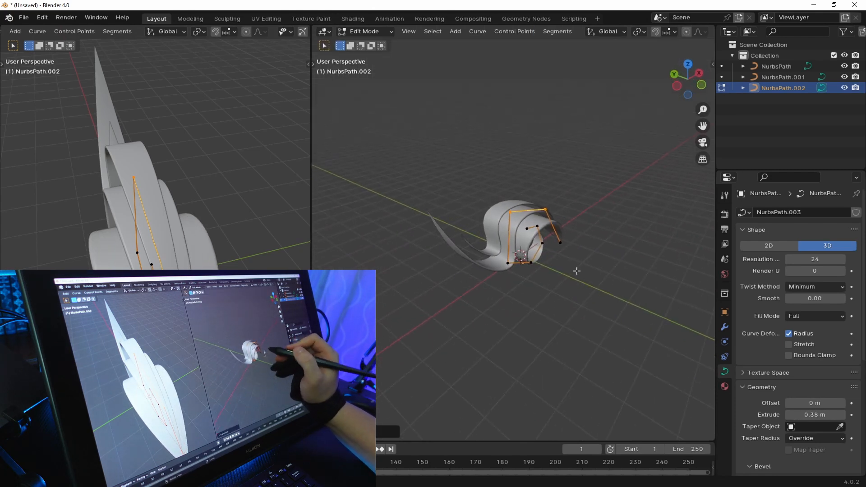
key(alt+s)
middle_drag(598, 240, 587, 240)
Step: Adjust the radius of the first ribbon's upper bend control point
ctrl+middle_drag(256, 255, 280, 313)
key(Tab)
click(131, 232)
key(Tab)
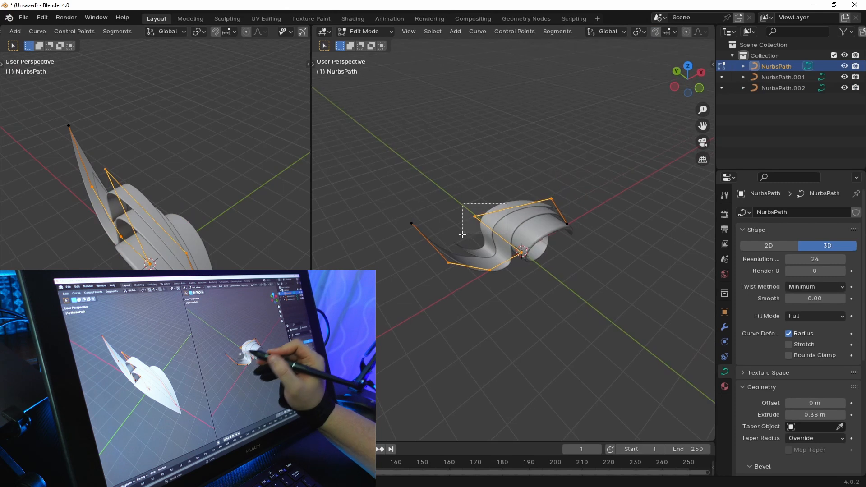
key(alt+s)
click(585, 230)
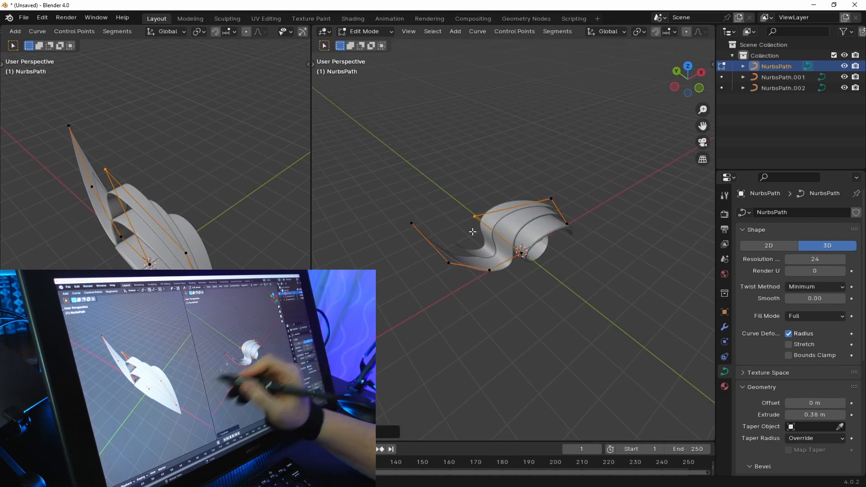
Step: Inspect the shape of the three overlapping ribbons from several angles
middle_drag(181, 267, 257, 269)
middle_drag(529, 250, 597, 200)
key(Tab)
click(551, 226)
key(Tab)
key(Tab)
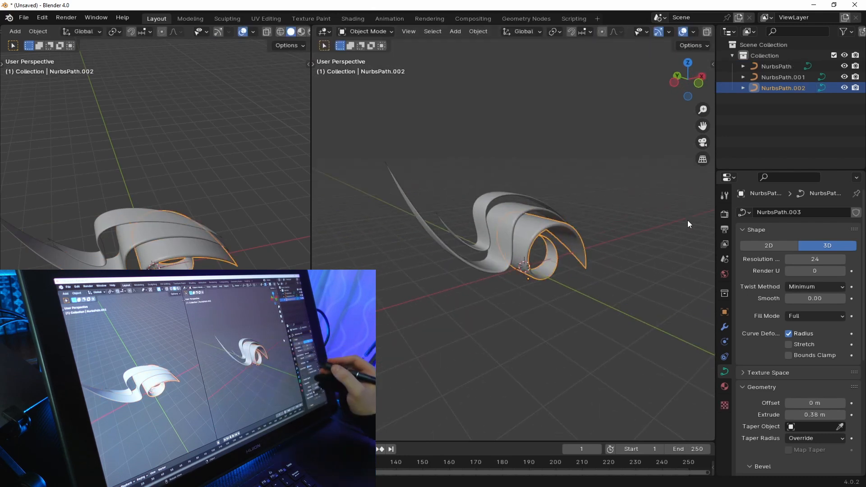
scroll(821, 401, down, 4)
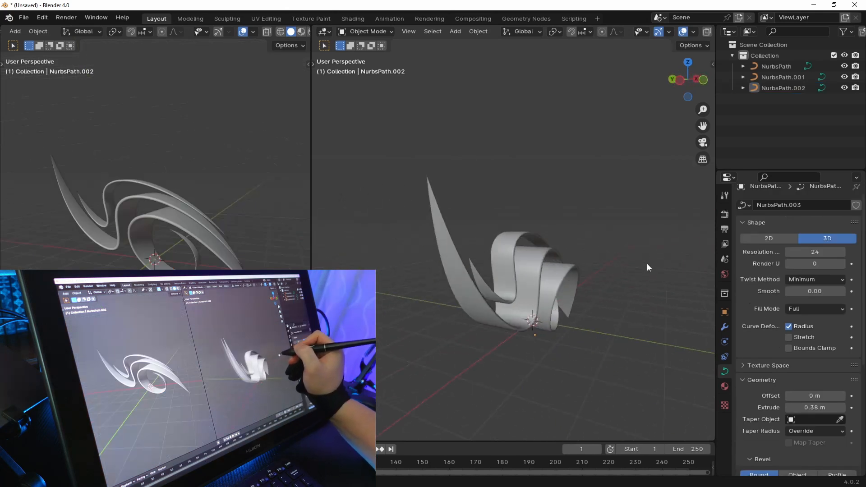
middle_drag(647, 263, 578, 201)
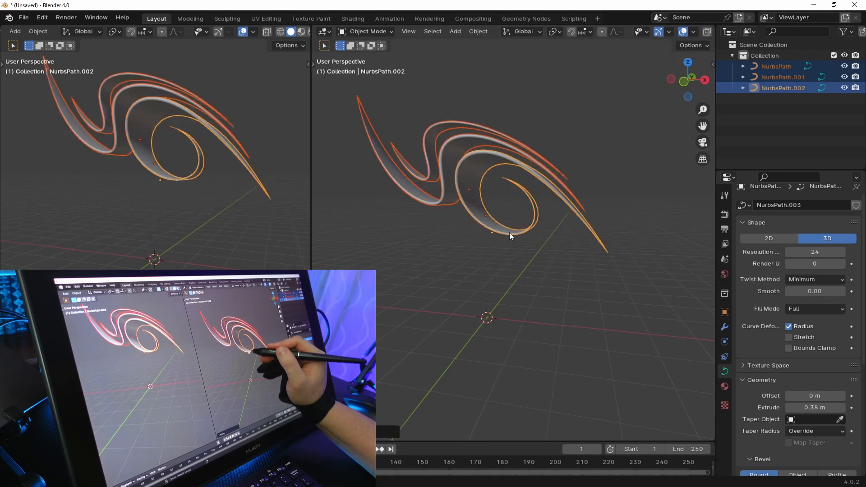
Step: Add a cube at the origin and stretch it vertically into a tall pedestal beneath the ribbons
key(shift+a)
mouse_move(559, 206)
click(605, 218)
key(s)
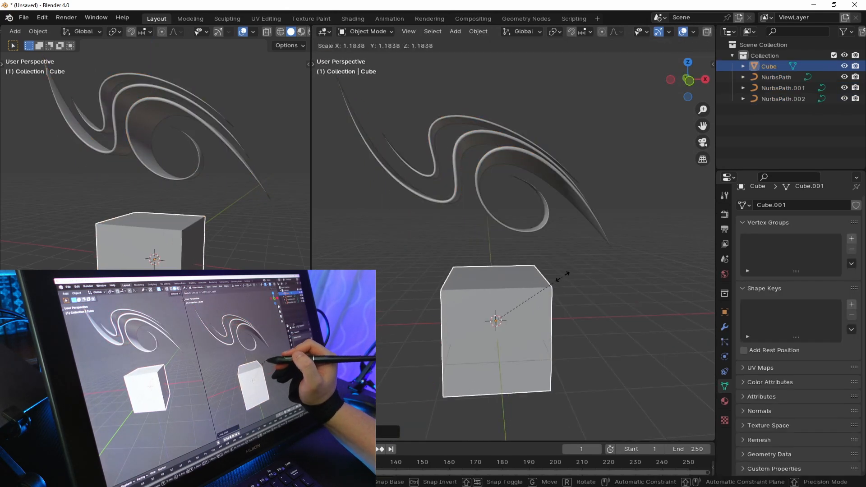
key(z)
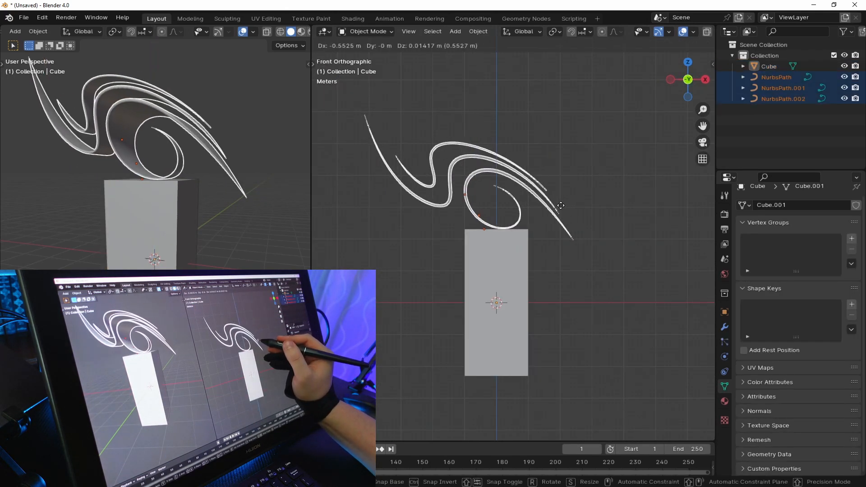
Step: Add a Bevel modifier to the pedestal with 3 segments and an amount of 0.022 m
click(784, 213)
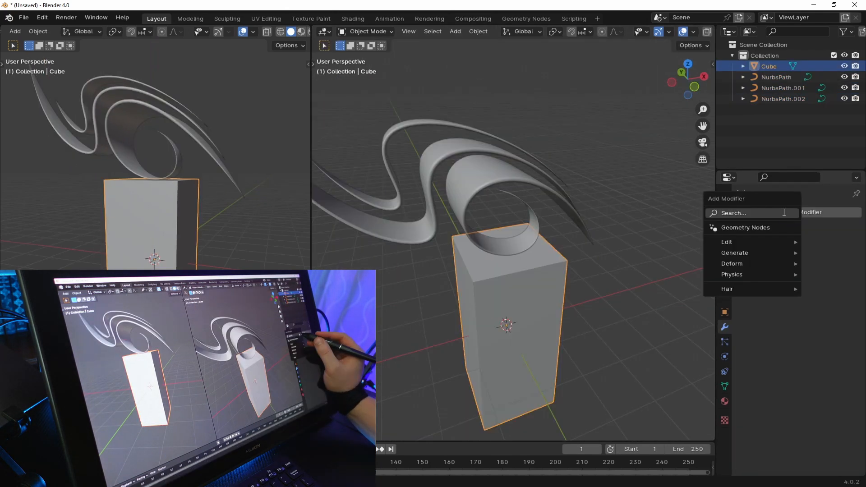
click(784, 212)
text(be)
click(717, 232)
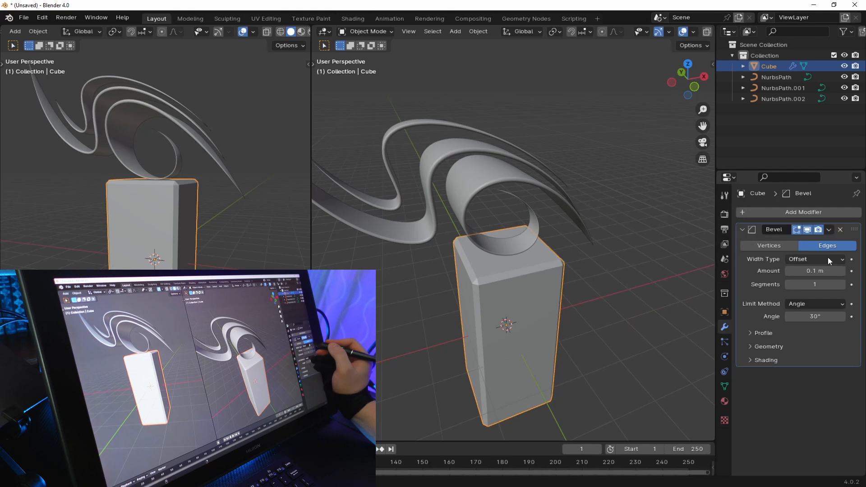
drag(821, 270, 795, 269)
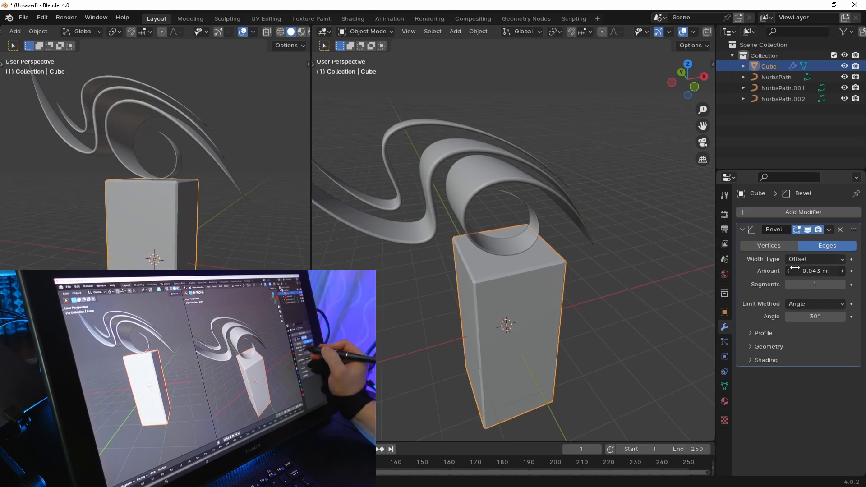
click(844, 287)
scroll(633, 286, up, 3)
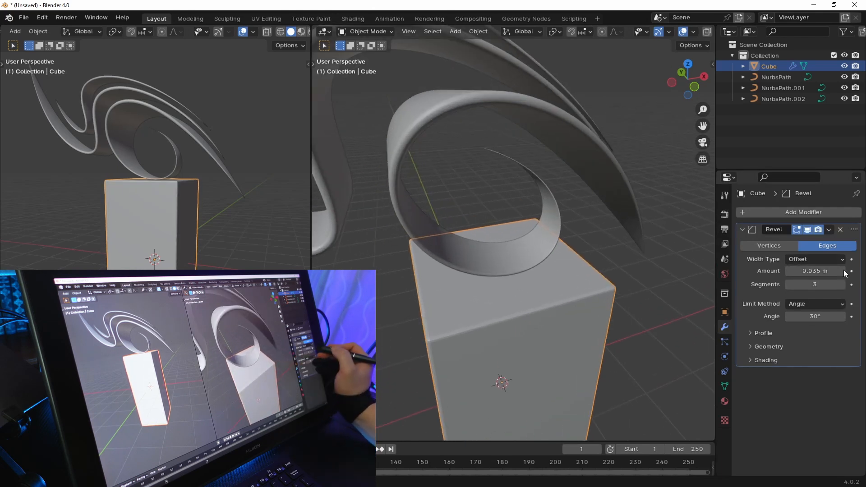
drag(844, 270, 800, 271)
Step: Apply Shade Auto Smooth to the pedestal and check it against the ribbons from the side
right_click(634, 301)
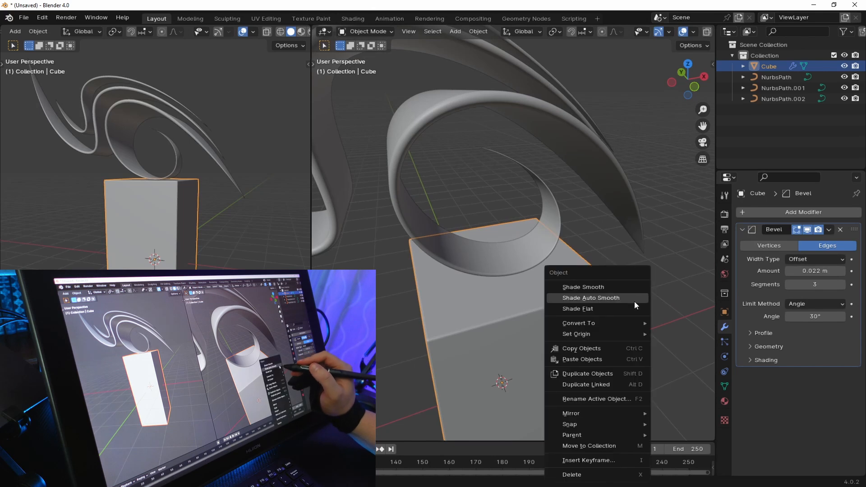
click(634, 299)
scroll(657, 262, down, 4)
middle_drag(518, 293, 584, 267)
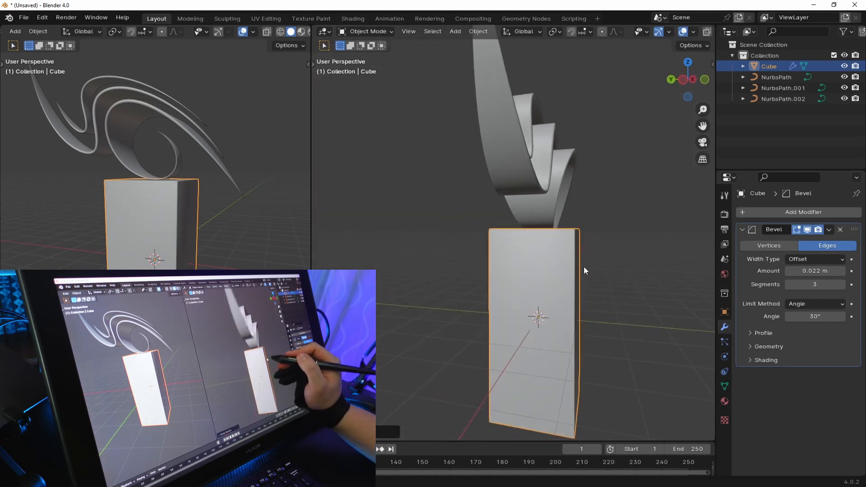
scroll(581, 269, down, 3)
Step: Select the ribbons together and adjust their height on top of the pedestal
drag(624, 168, 467, 265)
key(g)
key(z)
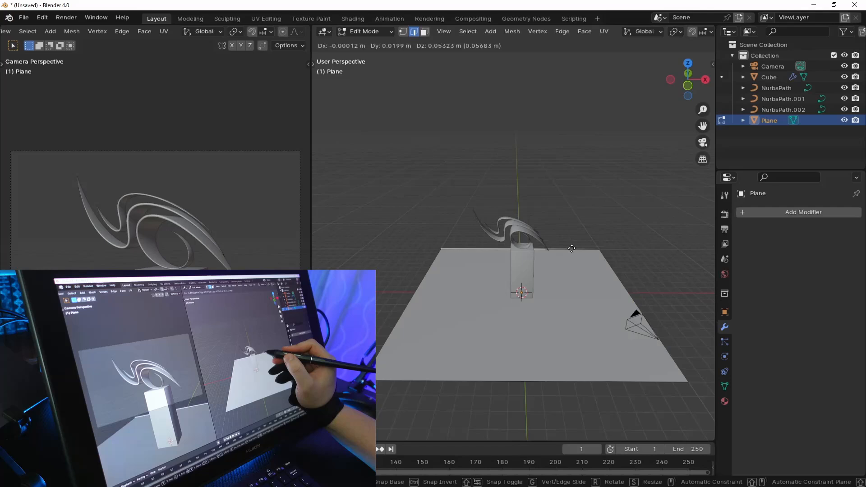
Step: Extrude the floor plane's back edge about 11.72 m upward as a backdrop and rotate the plane about 31° around Z
key(z)
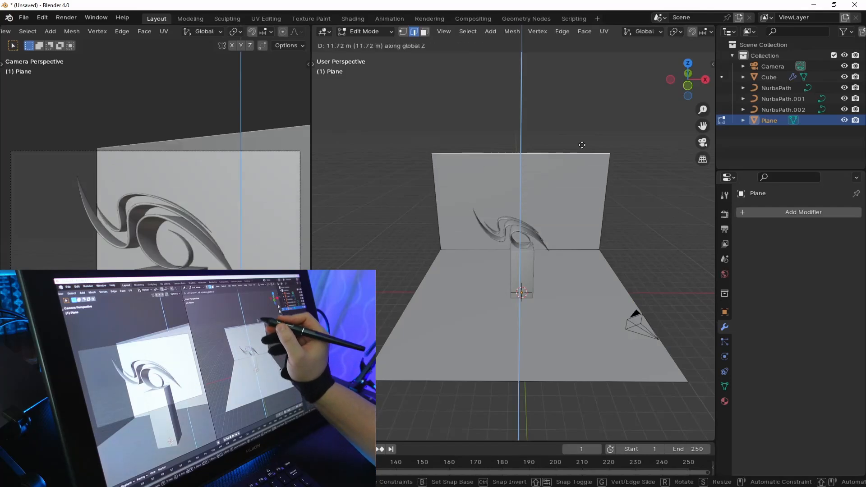
click(580, 145)
key(Tab)
key(r)
key(z)
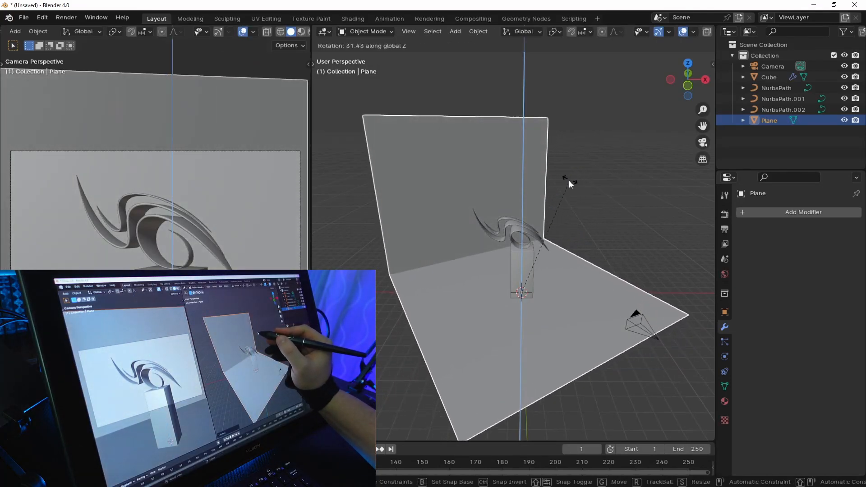
click(569, 181)
Step: Round the backdrop with a level 3 Subdivision modifier and a supporting edge loop, and shade it smooth
key(ctrl+3)
key(Tab)
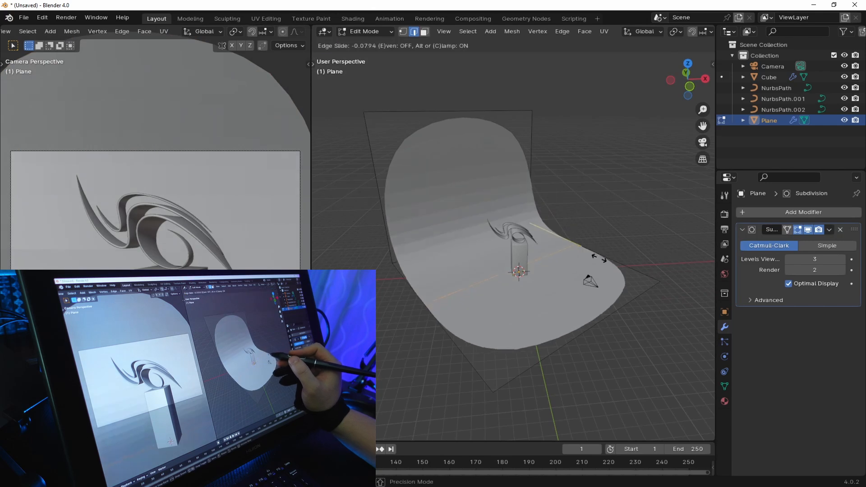
key(Tab)
right_click(589, 204)
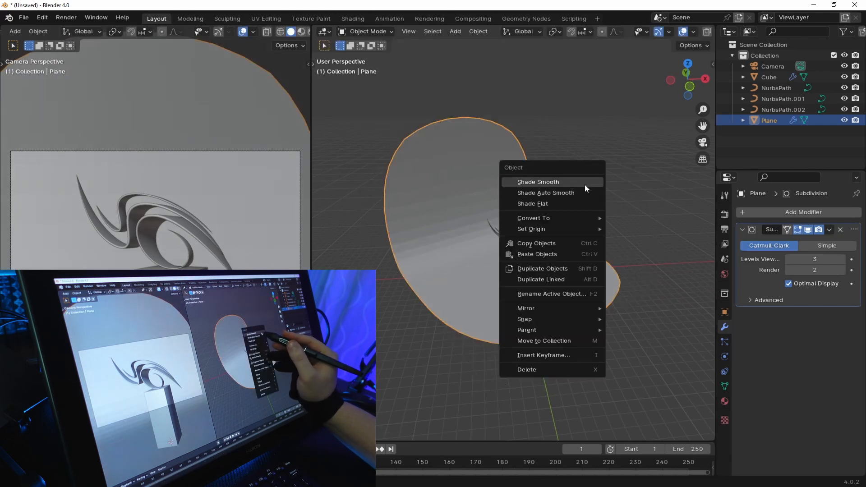
click(585, 185)
Step: Create a new material for the backdrop and darken its base color to a value of about 0.017
ctrl+middle_drag(524, 282, 557, 181)
middle_drag(581, 254, 605, 229)
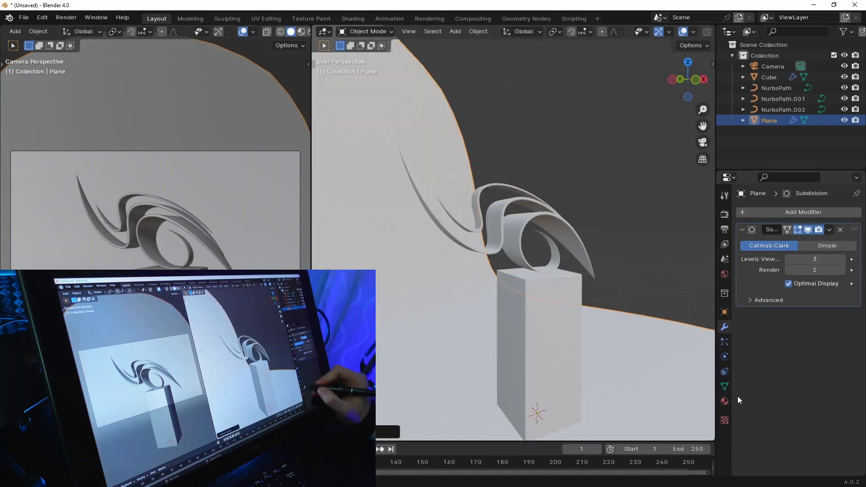
click(724, 402)
click(833, 263)
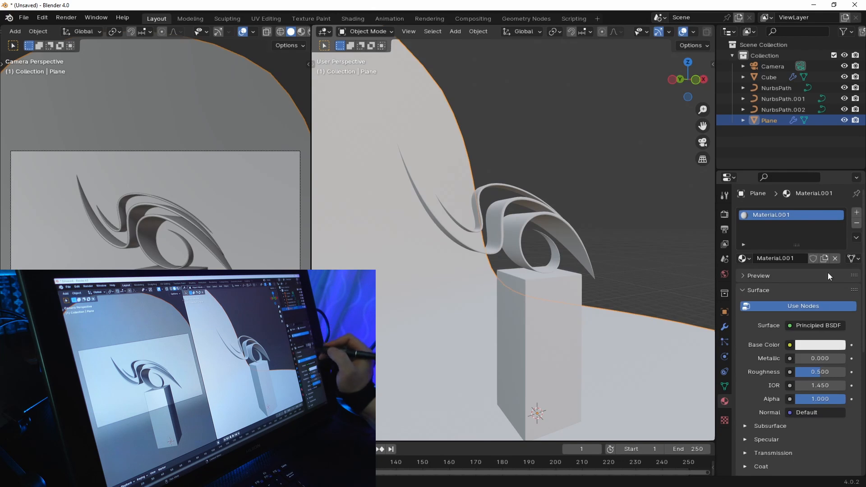
click(822, 345)
drag(840, 222, 838, 256)
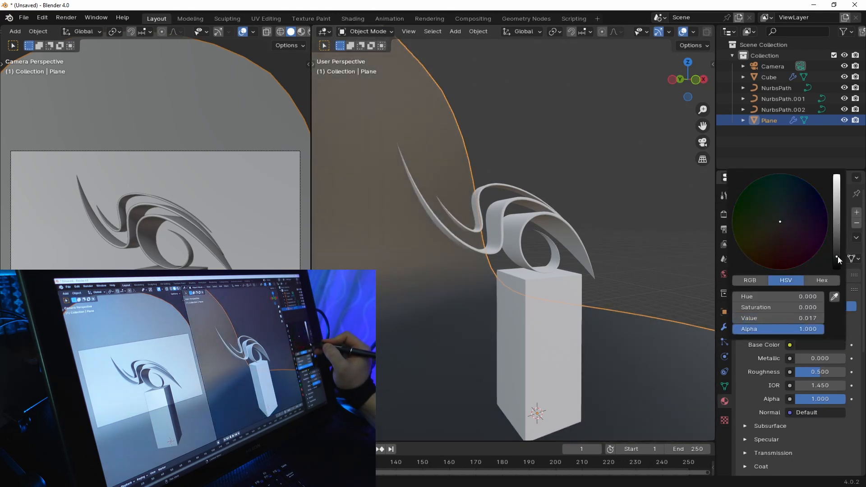
Step: Link the backdrop's dark material to the pedestal
click(540, 333)
shift+click(472, 322)
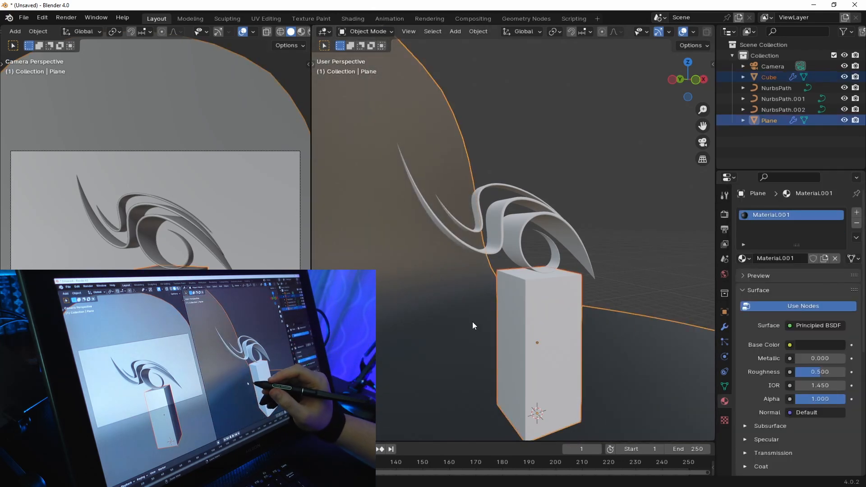
key(ctrl+l)
click(460, 350)
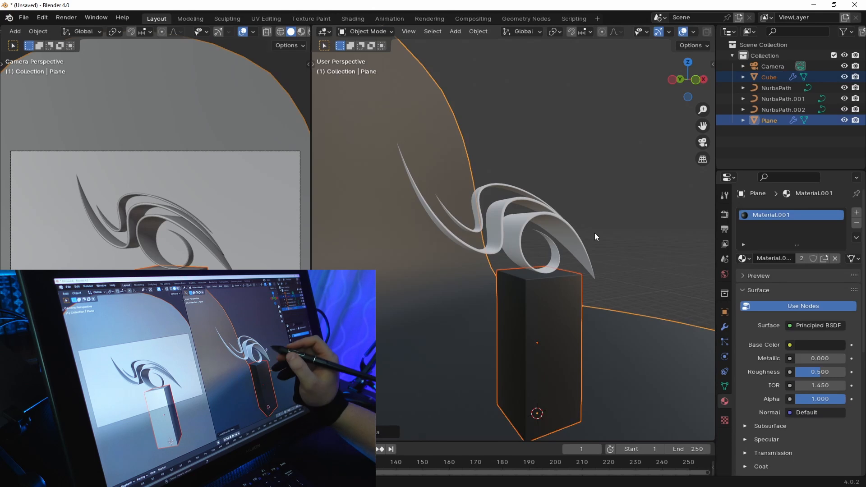
Step: Apply a duplicate of the Abstract Beu Metal material from Realtime Materials to the spiral ribbon
middle_drag(595, 233, 564, 264)
click(575, 244)
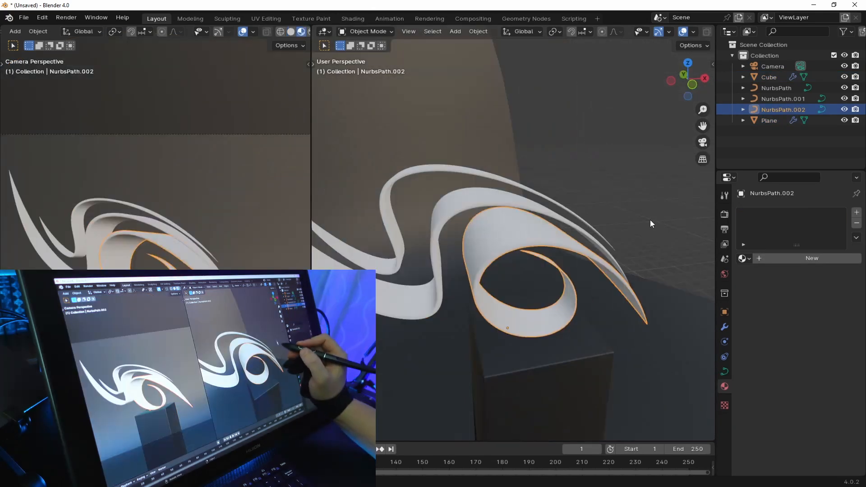
key(n)
click(710, 154)
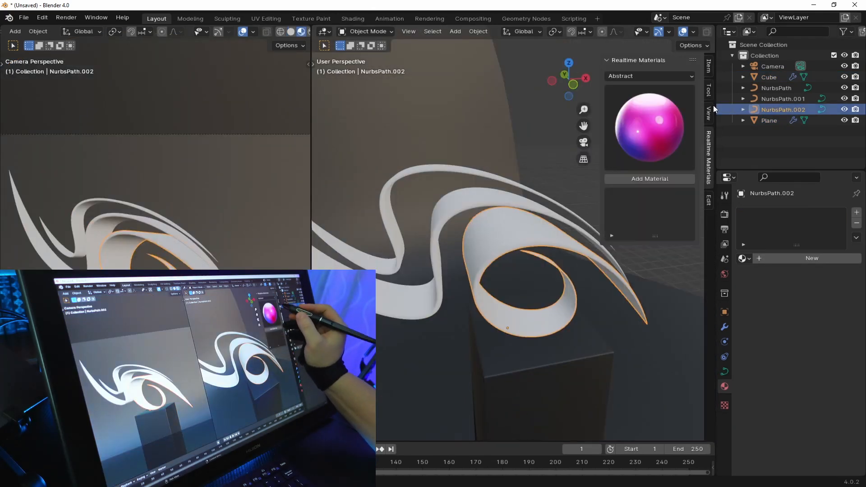
click(650, 179)
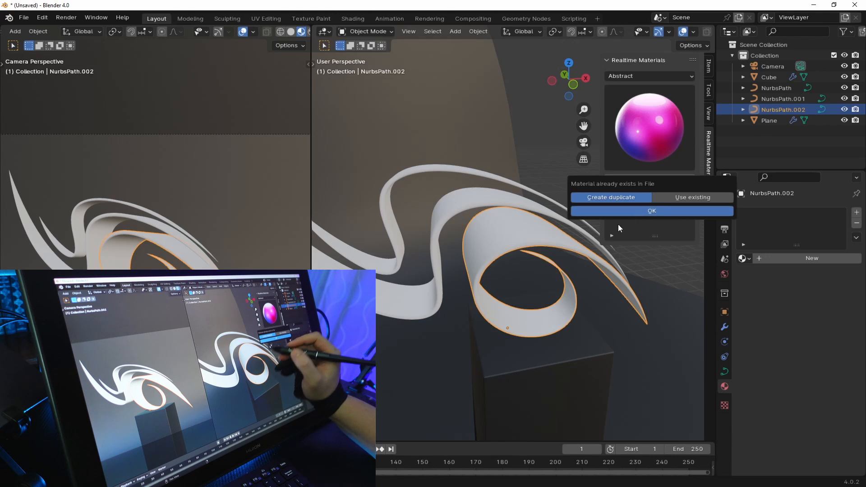
click(632, 211)
Step: Enlarge the timeline area, change it to the Shader Editor and open the Beu Metal node group
drag(469, 442, 467, 325)
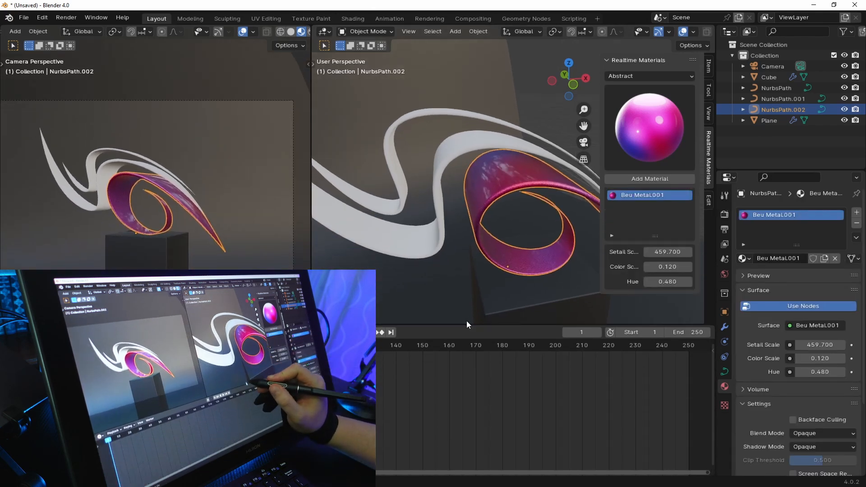
click(9, 332)
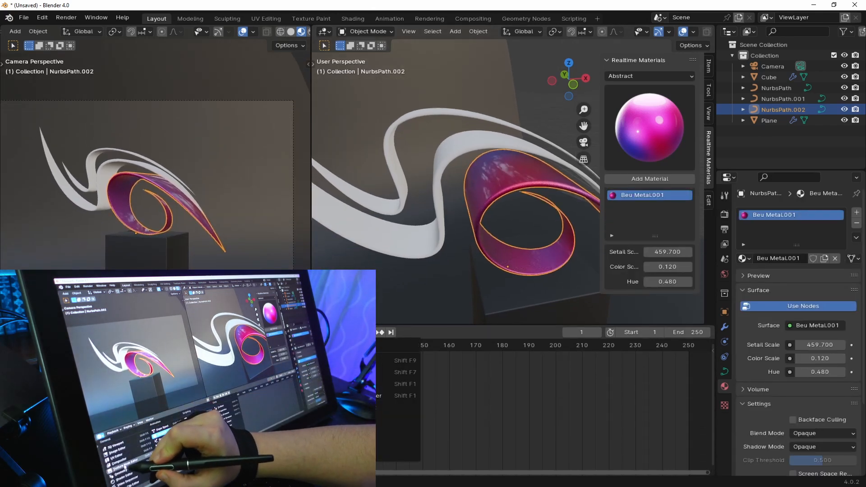
click(43, 431)
key(Tab)
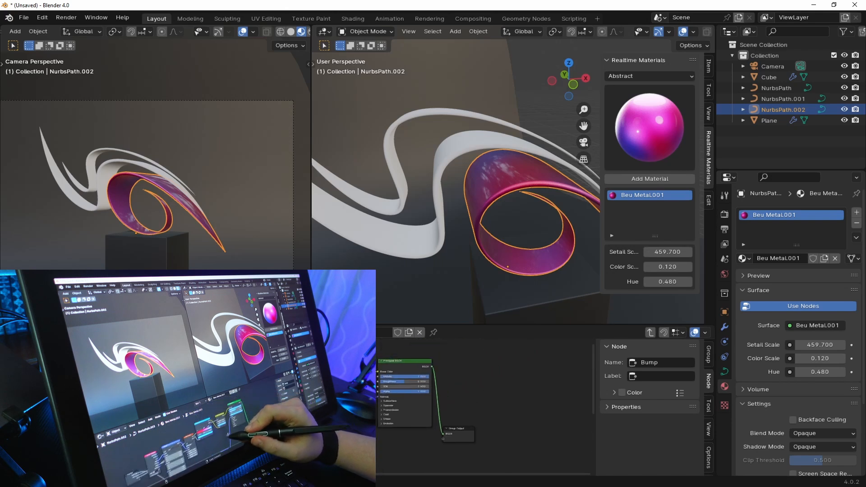
Step: Recolor the Beu Metal color ramp with a bright green end stop shifted toward the start and a magenta second stop
middle_drag(358, 447, 343, 463)
ctrl+middle_drag(316, 398, 325, 356)
middle_drag(289, 421, 414, 391)
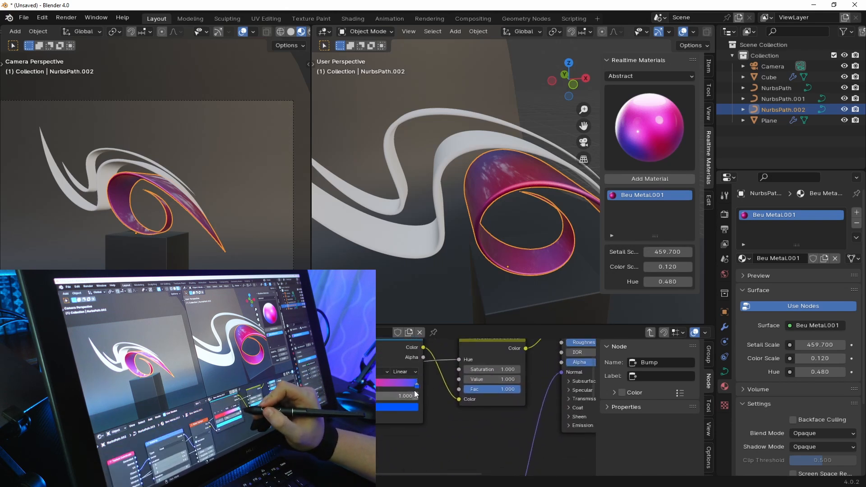
click(412, 396)
drag(360, 310, 323, 302)
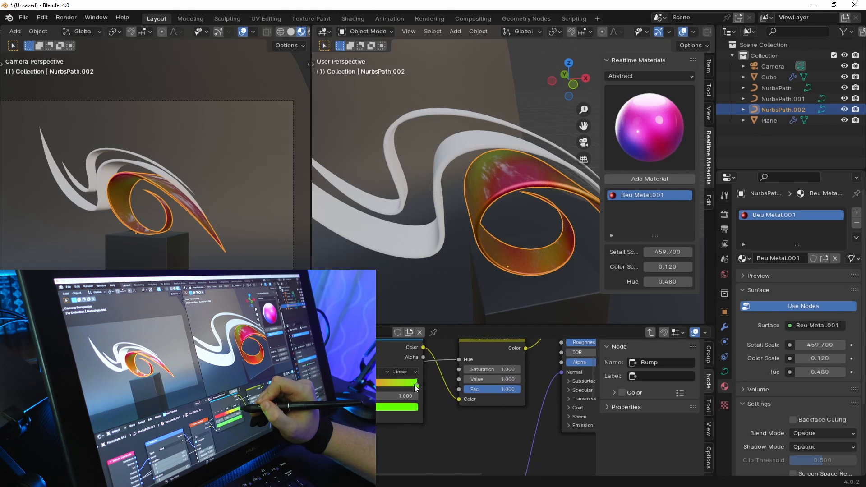
drag(415, 388, 376, 392)
click(397, 407)
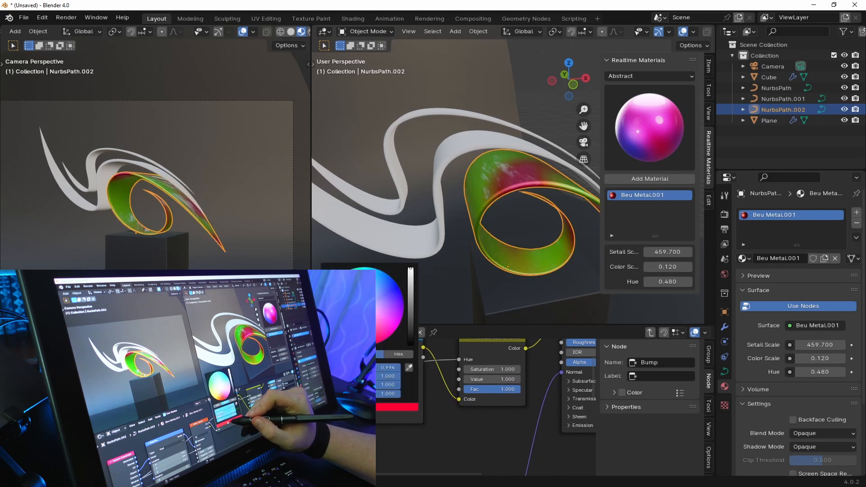
drag(392, 322, 391, 342)
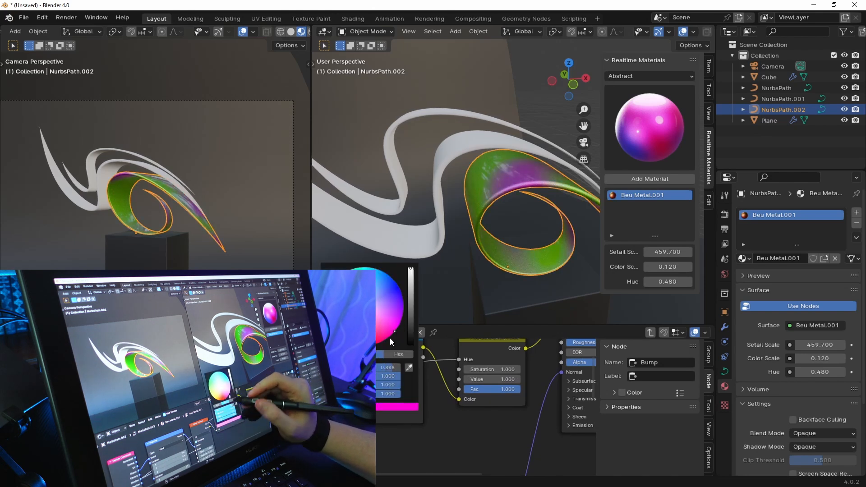
Step: Apply the Fast Gold material from the Metal category of Realtime Materials to the first ribbon
middle_drag(457, 216, 478, 229)
ctrl+middle_drag(239, 252, 267, 216)
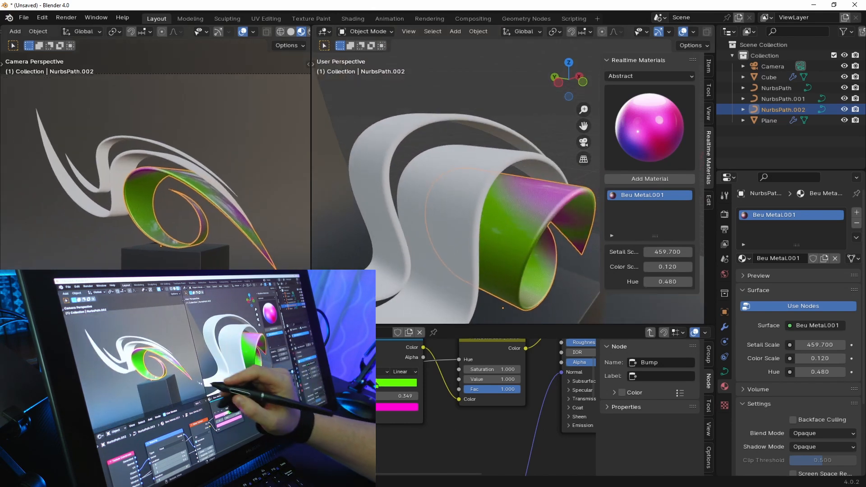
click(658, 75)
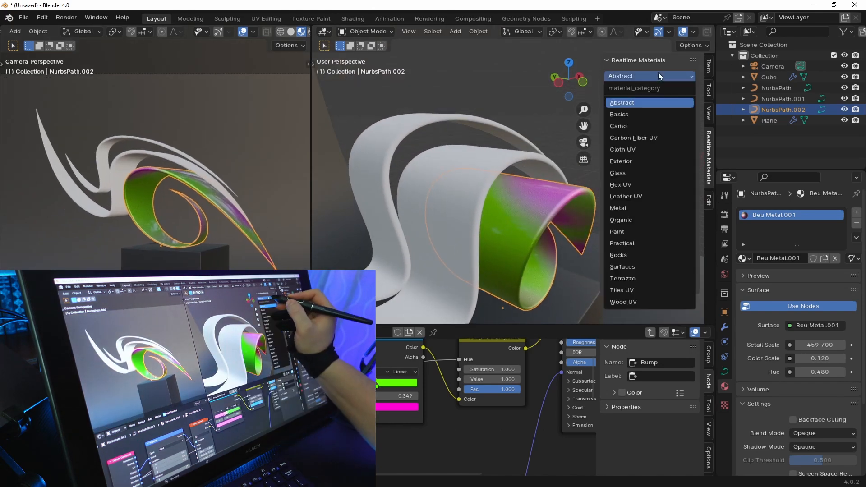
click(651, 208)
click(665, 114)
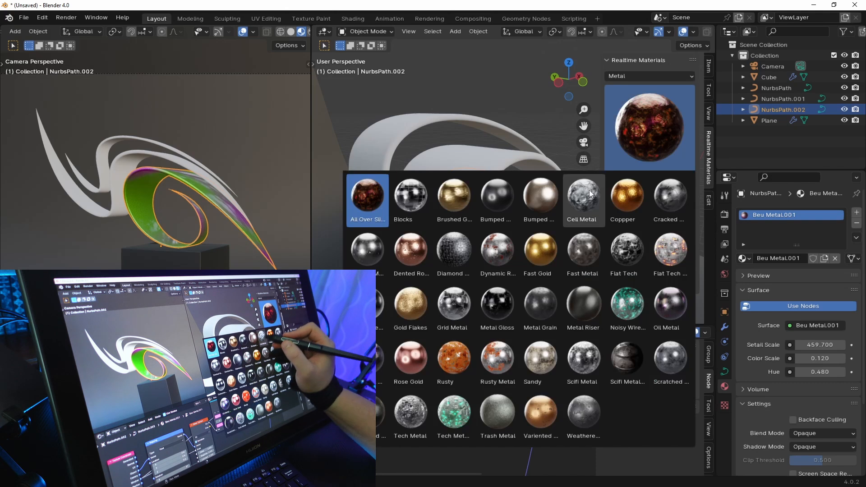
click(540, 256)
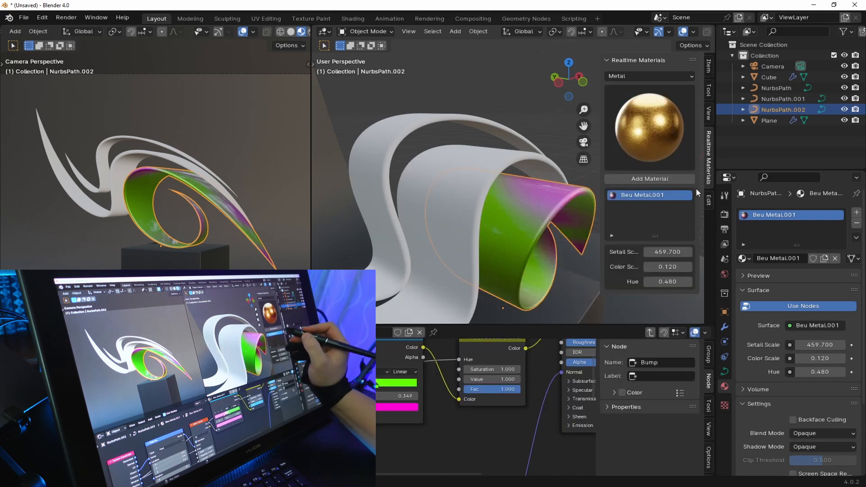
click(545, 165)
click(650, 179)
click(608, 208)
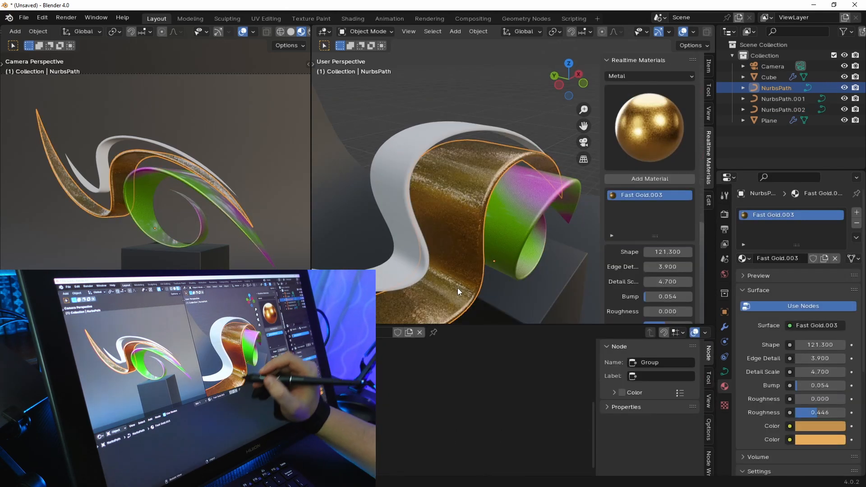
Step: Link the Fast Gold material from the first ribbon to the white second ribbon and select that second ribbon alone
click(465, 233)
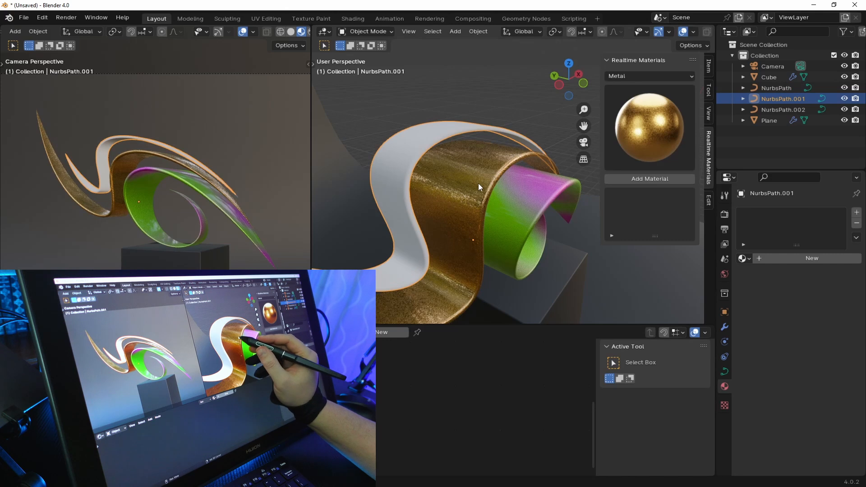
shift+click(474, 194)
key(ctrl+l)
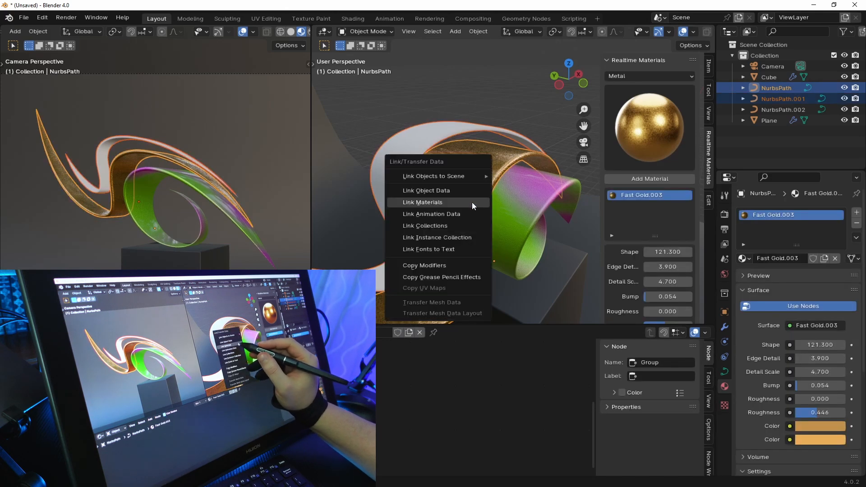
click(472, 202)
click(512, 134)
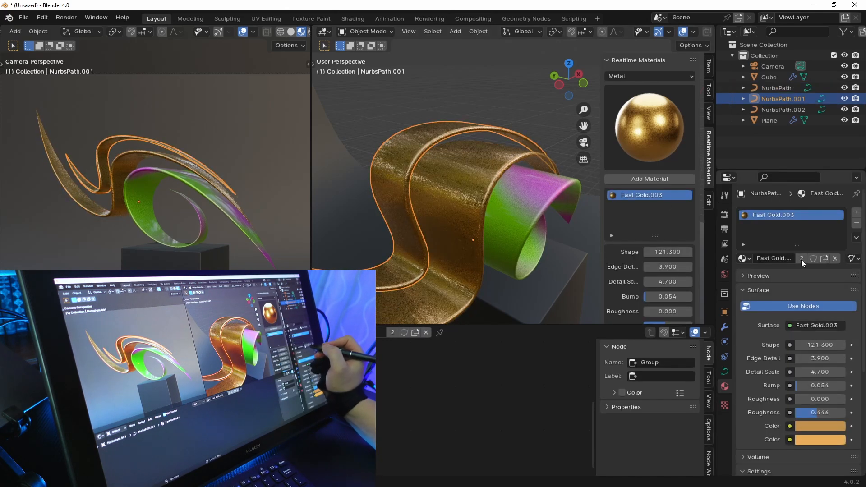
Step: Make the second ribbon's gold material a separate copy and recolor its two colors to pale pinkish gray and pale blue for a silver look
click(822, 259)
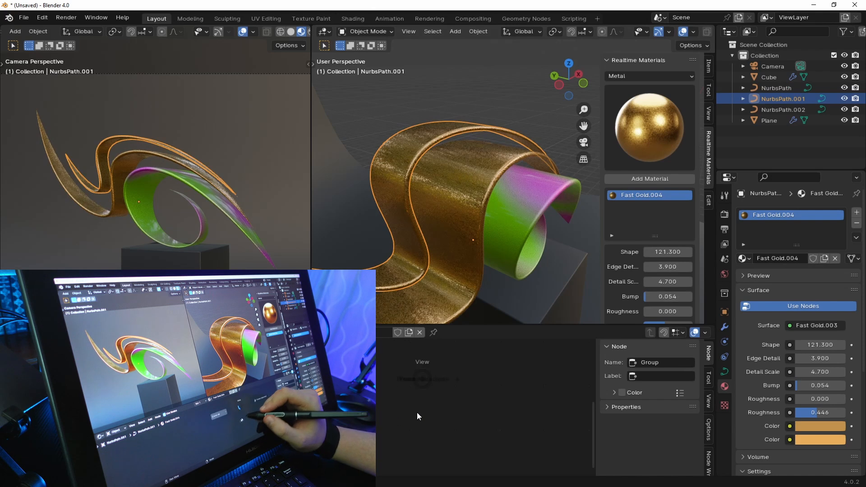
click(344, 379)
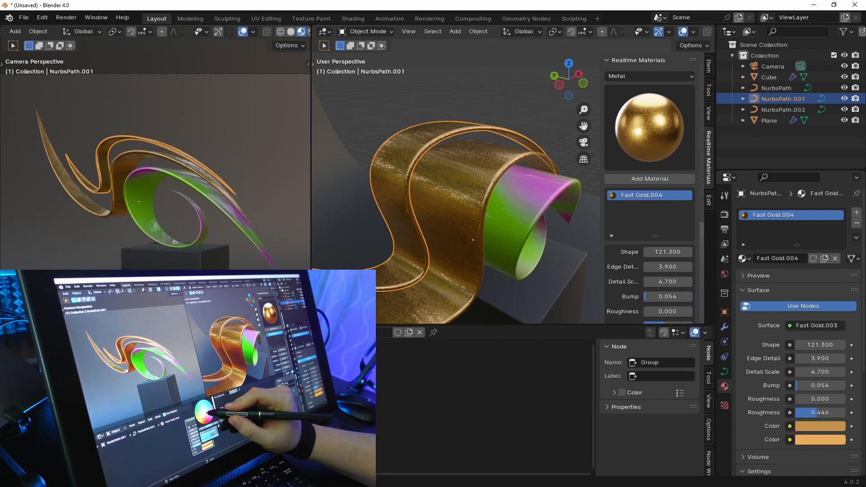
click(291, 361)
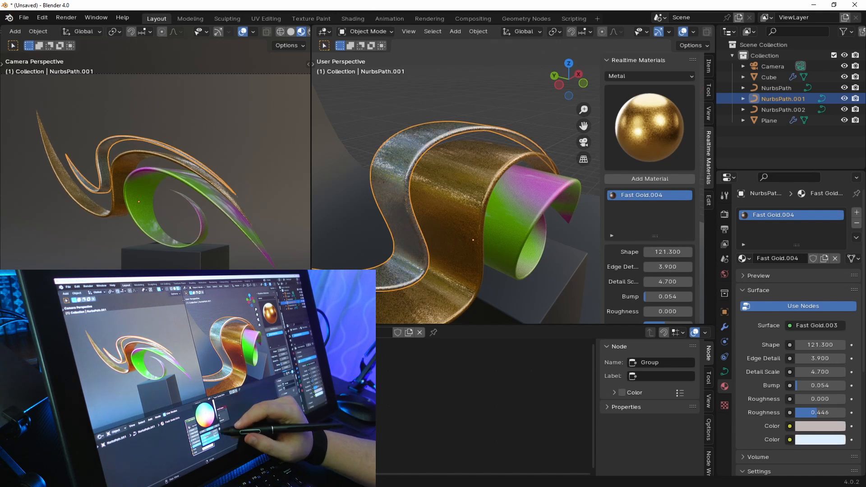
Step: Add an area light and raise it along the Z axis to well above the sculpture
ctrl+middle_drag(529, 186, 504, 261)
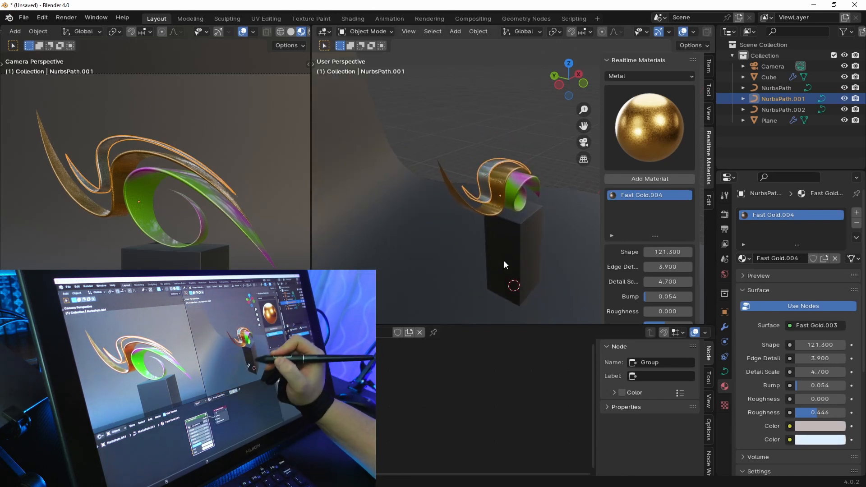
key(n)
middle_drag(558, 191, 581, 199)
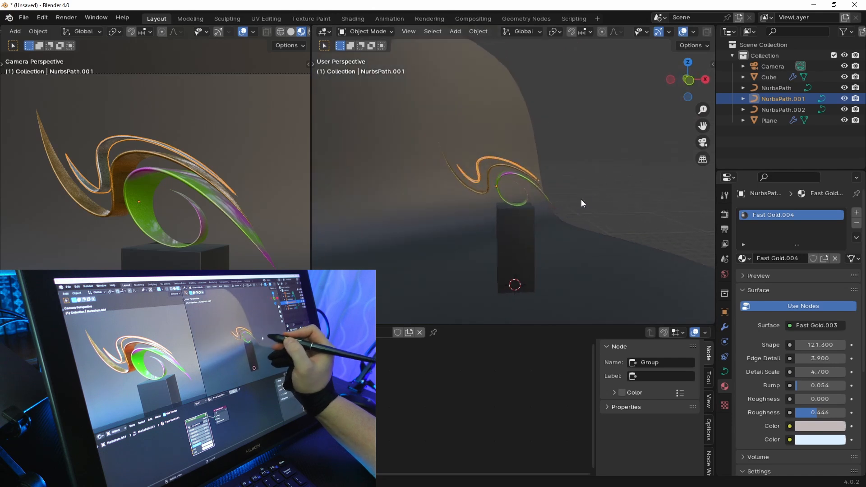
key(shift+a)
mouse_move(586, 182)
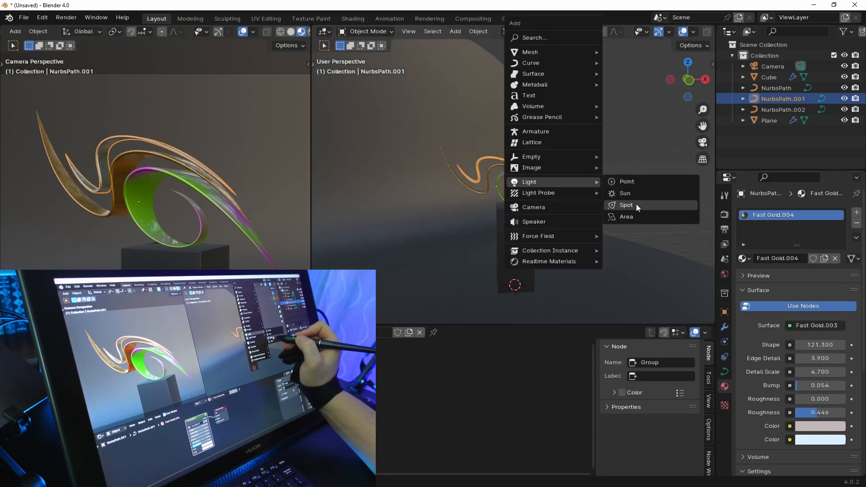
click(629, 217)
key(g)
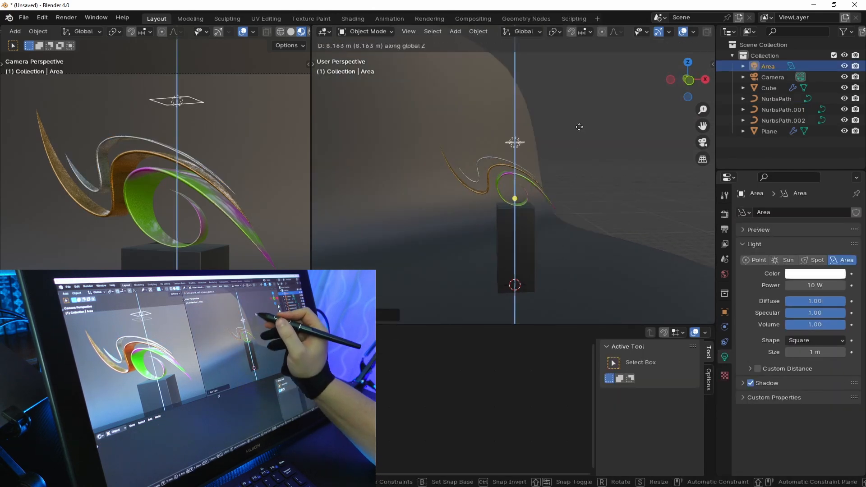
click(578, 109)
Step: Set the area light's power to about 195 W and its size to about 4.45 m
right_click(572, 150)
click(569, 151)
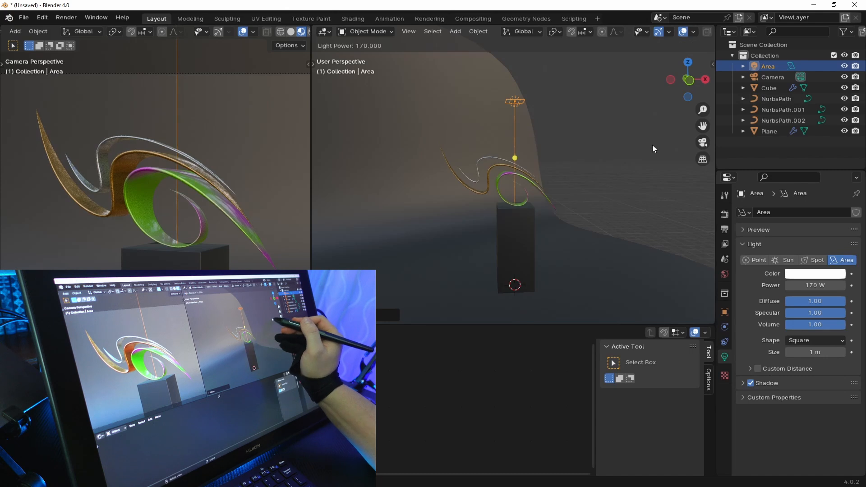
click(550, 163)
right_click(550, 163)
click(535, 171)
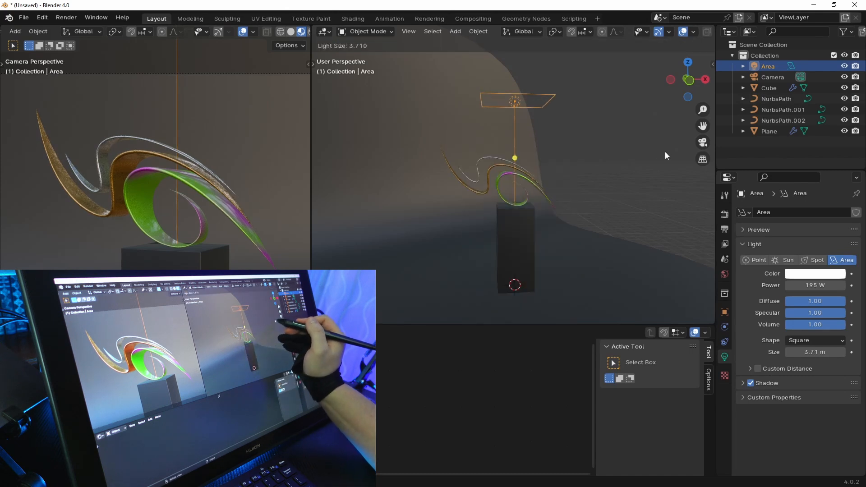
click(594, 154)
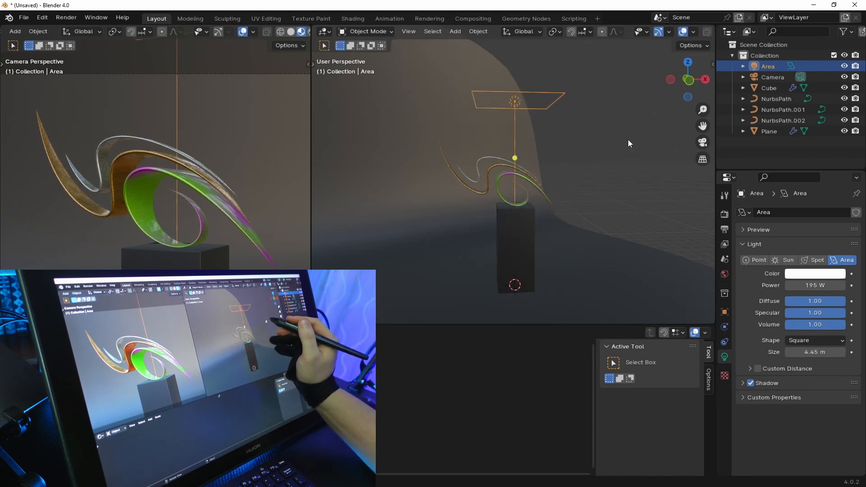
Step: Switch the render engine to Cycles and the render device to GPU Compute
click(725, 214)
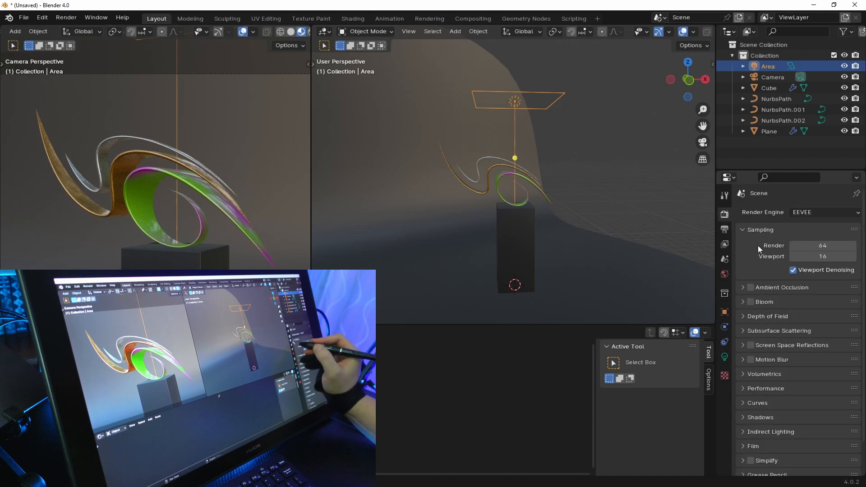
click(826, 211)
click(826, 249)
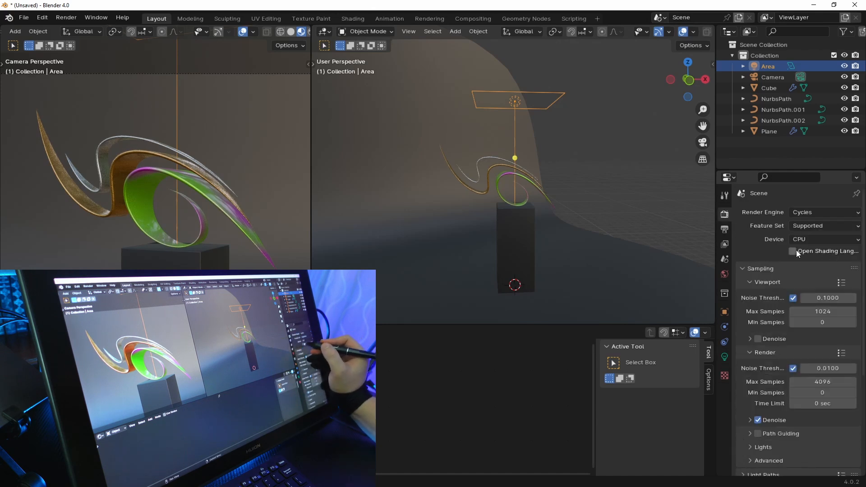
click(804, 240)
click(805, 260)
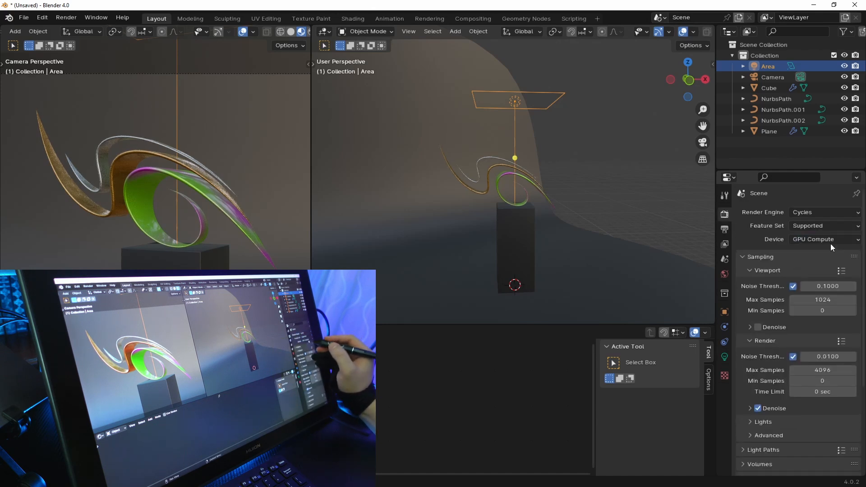
Step: Set the viewport and render max samples to 64 and display the camera view in rendered shading
double_click(822, 299)
text(64)
double_click(818, 371)
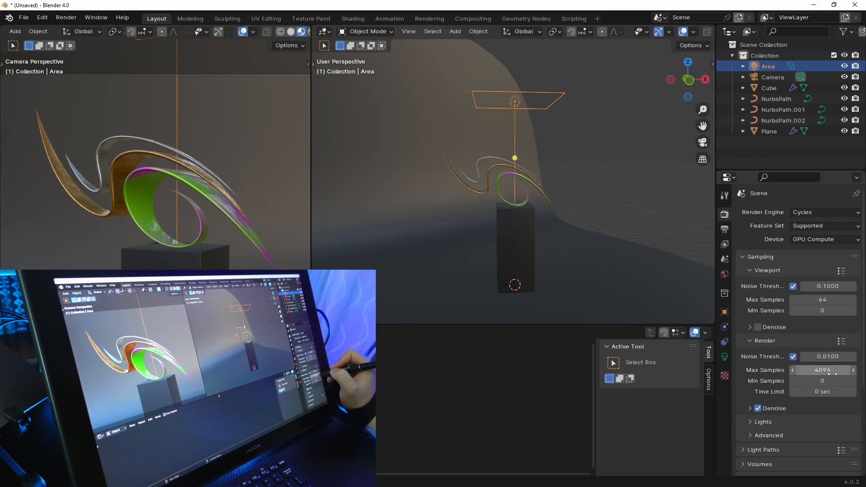
text(64)
key(Return)
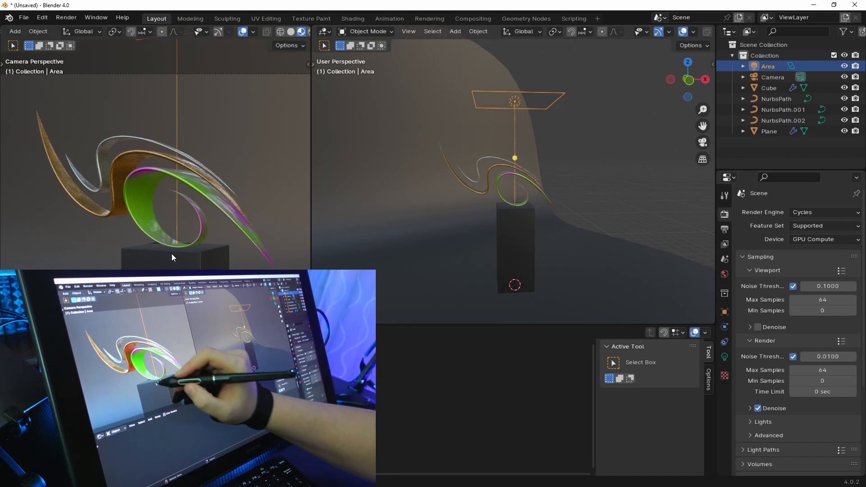
key(z)
click(170, 23)
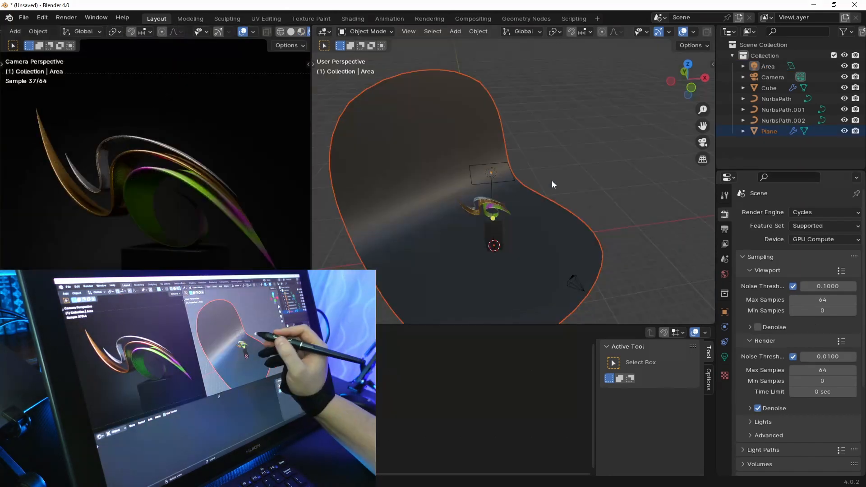
Step: From the top view, move the area light about 4.2 m along positive X and 0.55 m along positive Y, beside the sculpture
click(500, 180)
key(KP_7)
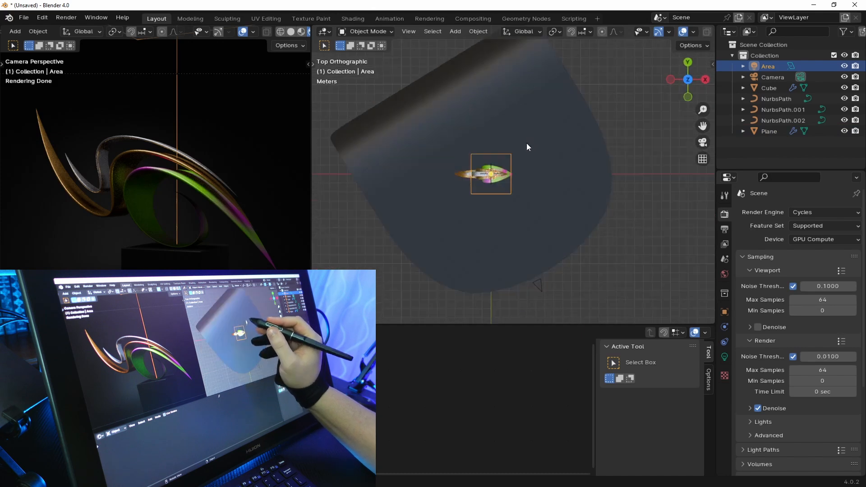
key(g)
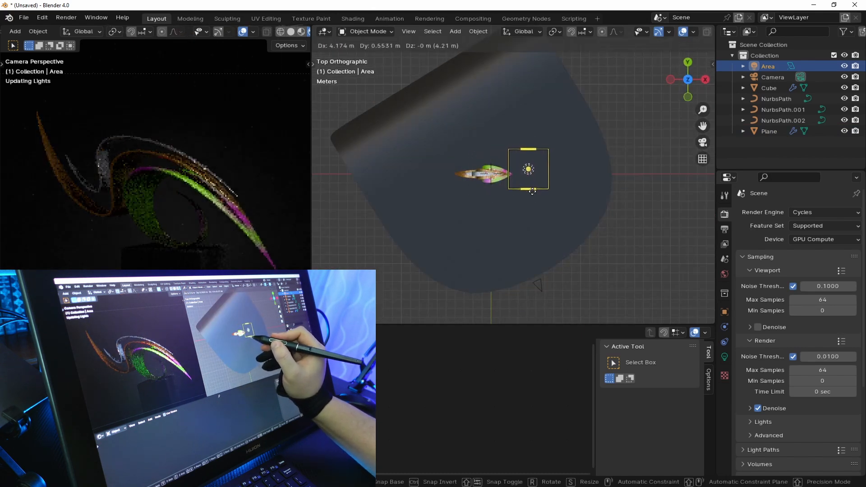
click(538, 193)
Step: Duplicate the area light to the opposite side, slightly in front of the sculpture, and tilt the copy freely toward the ribbons
key(shift+d)
click(489, 191)
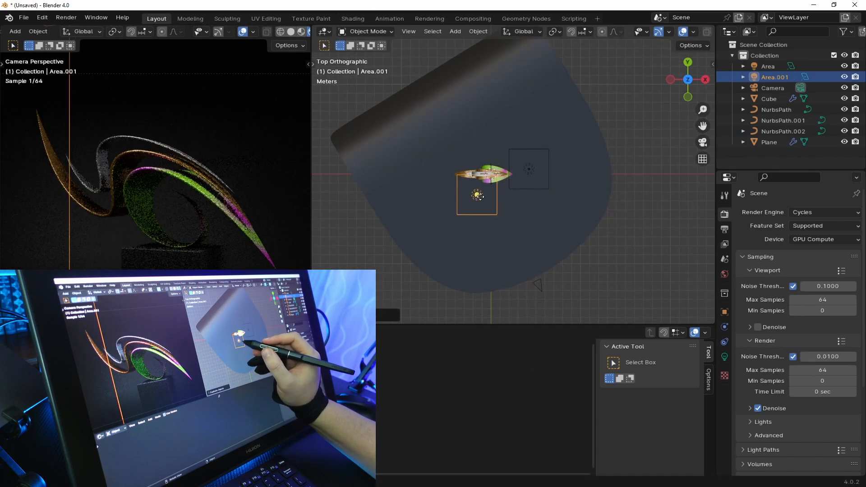
key(r)
key(r)
click(490, 233)
mouse_move(490, 234)
middle_down()
mouse_move(503, 163)
mouse_move(556, 180)
middle_up()
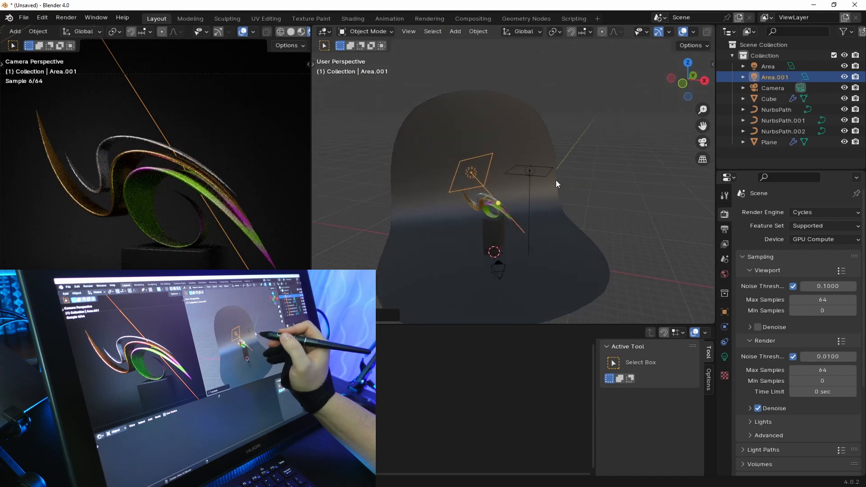
Step: Raise the tilted area light's power to about 549 W
right_click(526, 178)
click(524, 181)
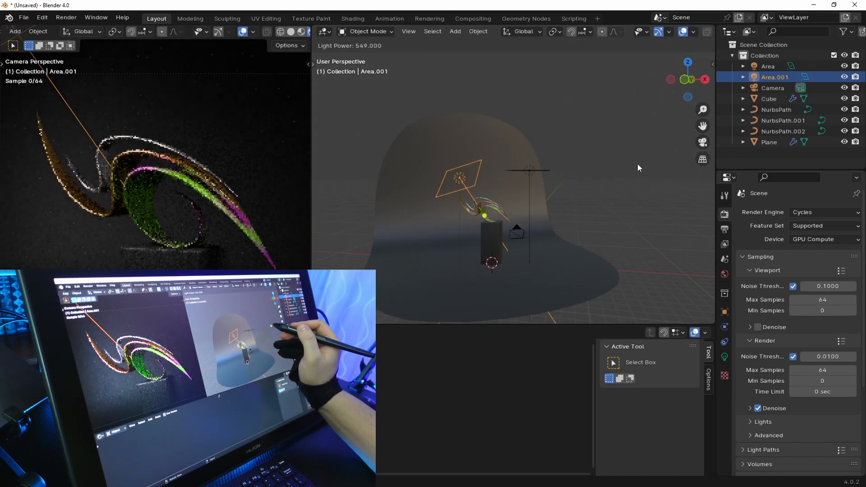
click(637, 164)
Step: Save the file as Rhino.blend on the Desktop and render the image from the camera
key(ctrl+s)
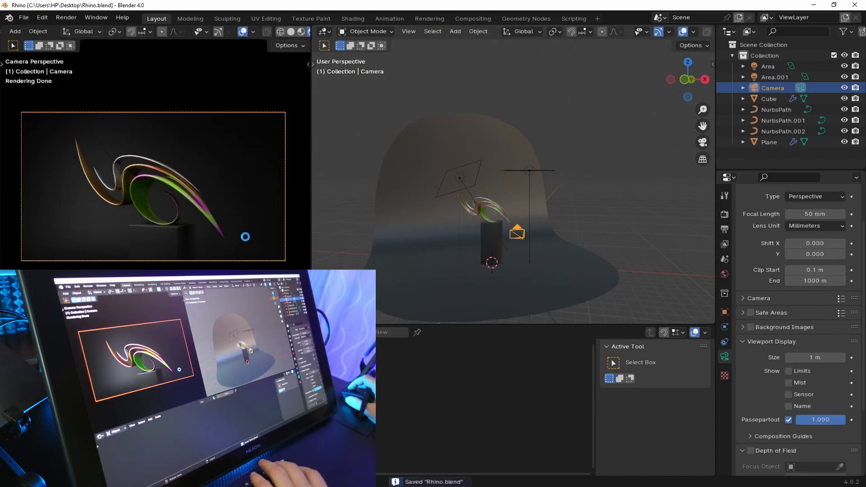
key(F12)
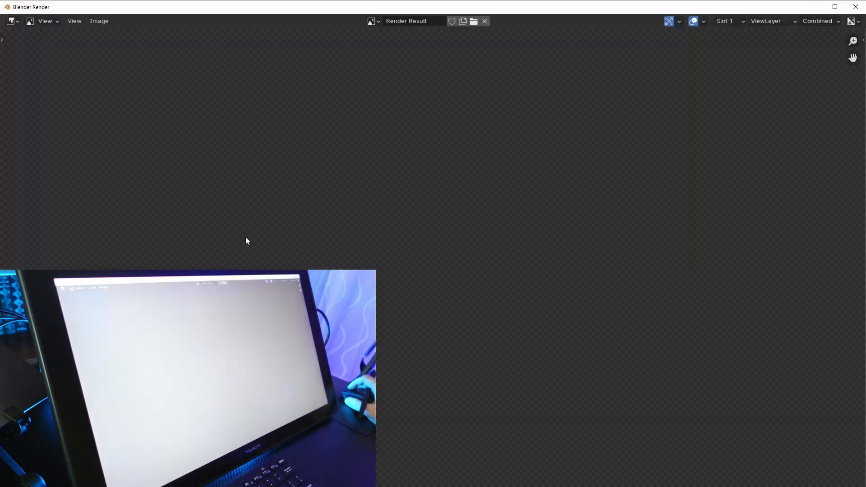